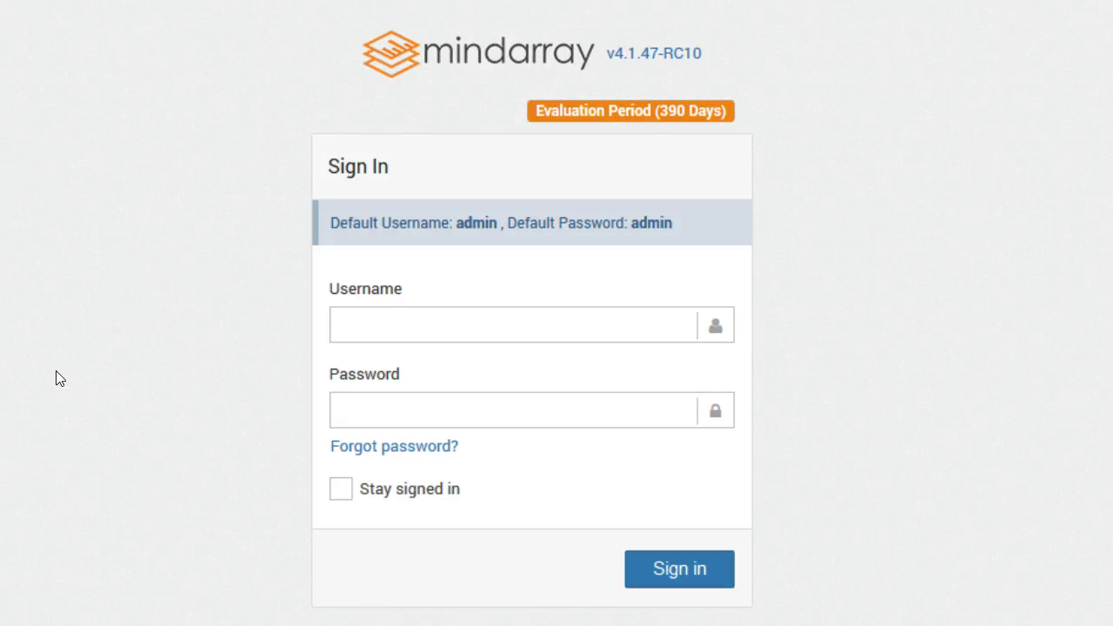
Sign in with username admin and the default administrator password
left_click(368, 325)
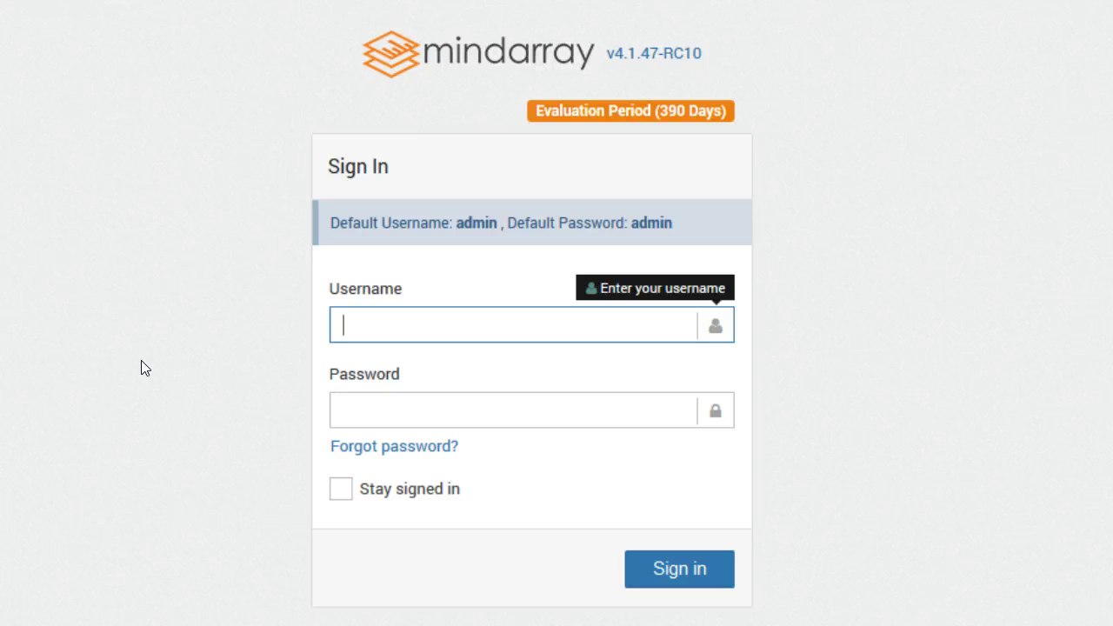
left_click(326, 336)
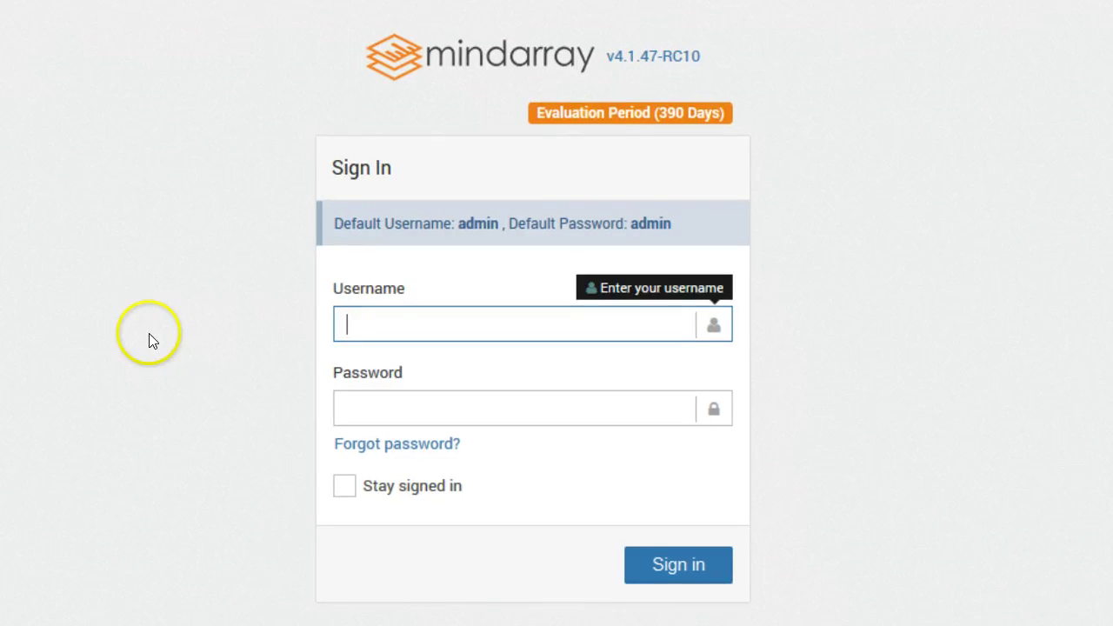
type("admin")
key("Tab")
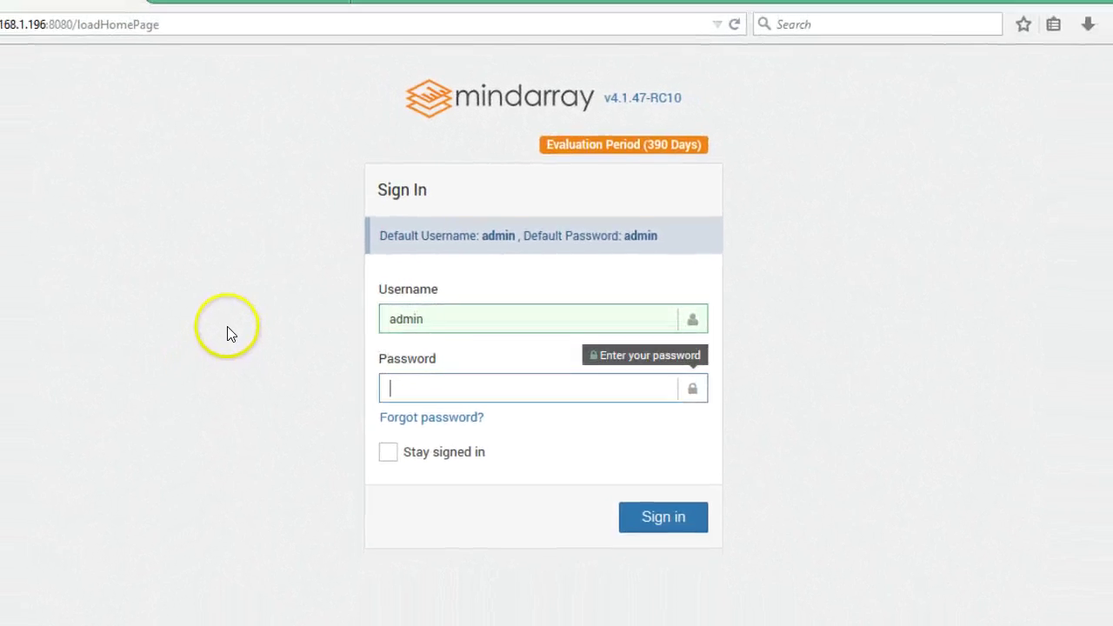
type("admin")
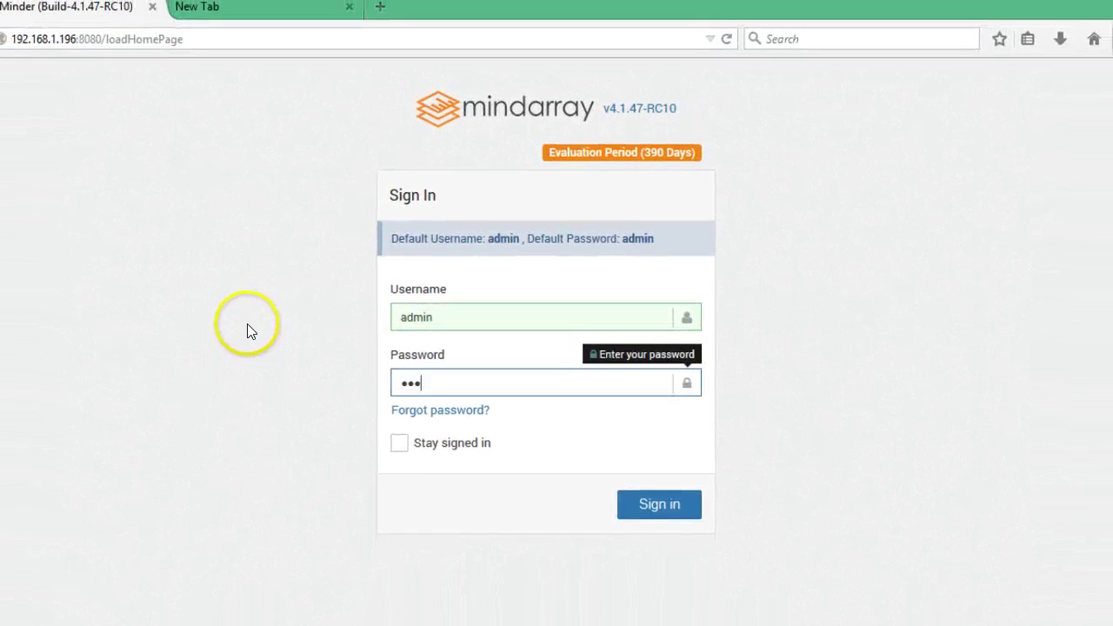
key("Return")
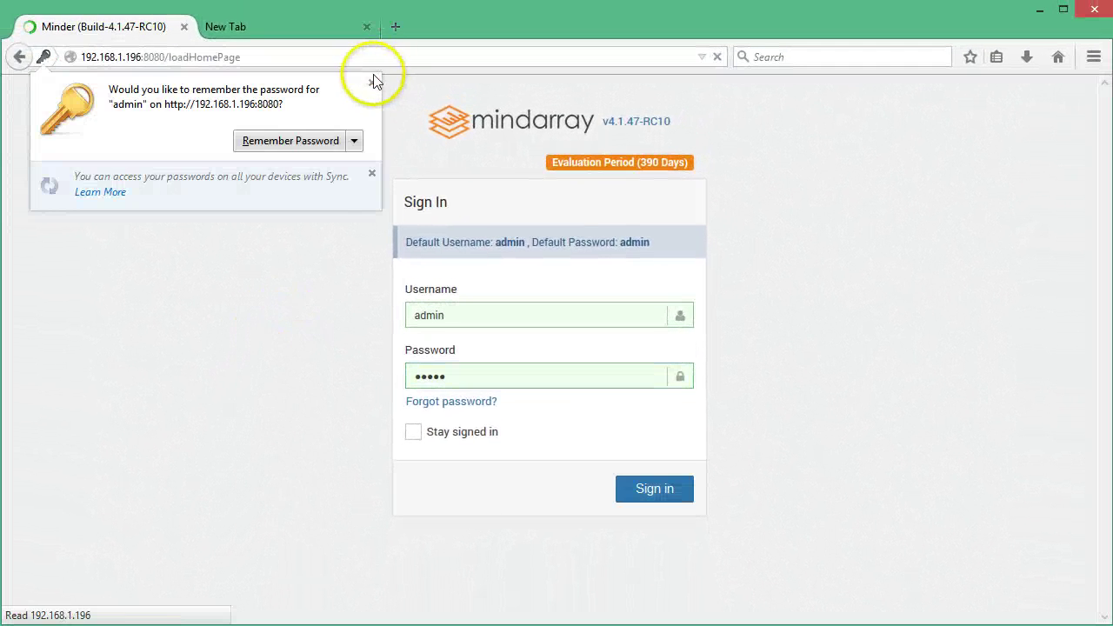
Dismiss the save-password prompt, go to Network Discovery, and show the New discovery options
left_click(371, 83)
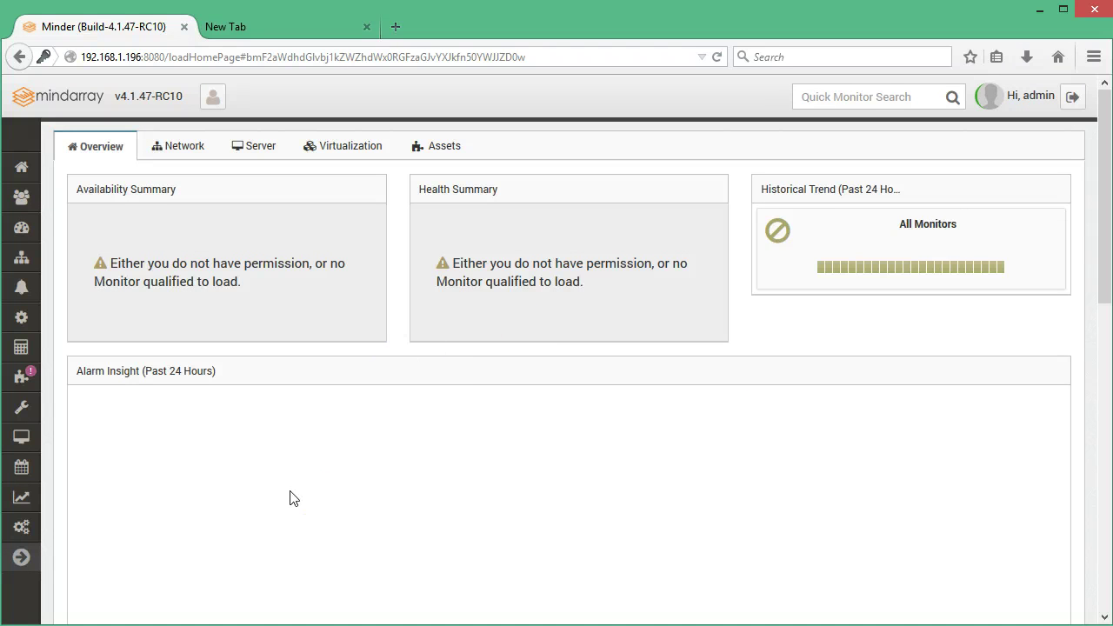
mouse_move(44, 533)
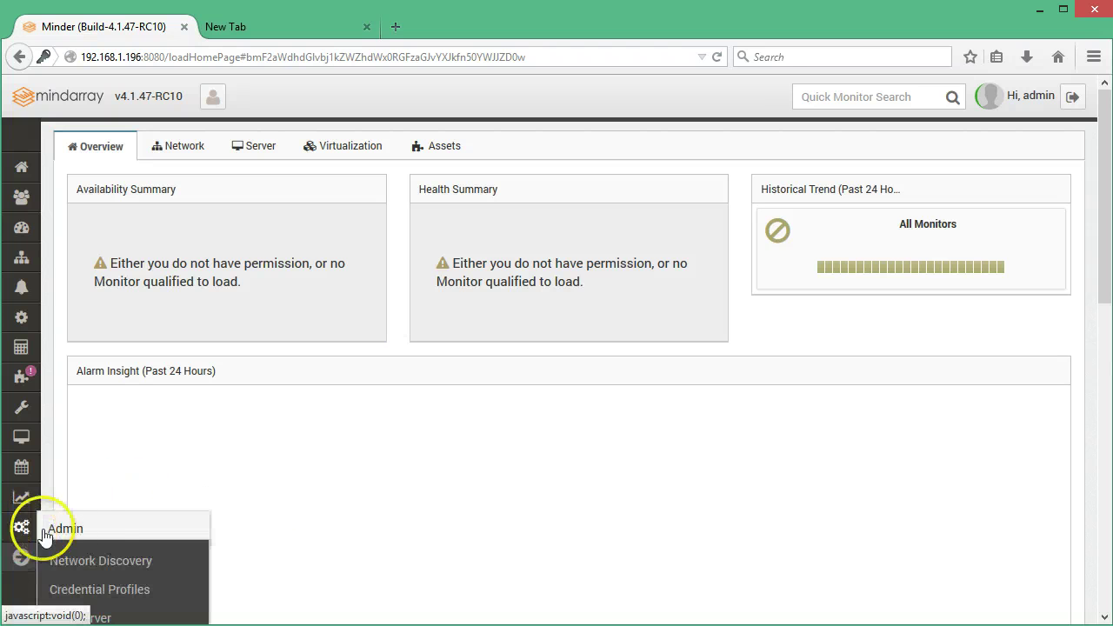
left_click(95, 566)
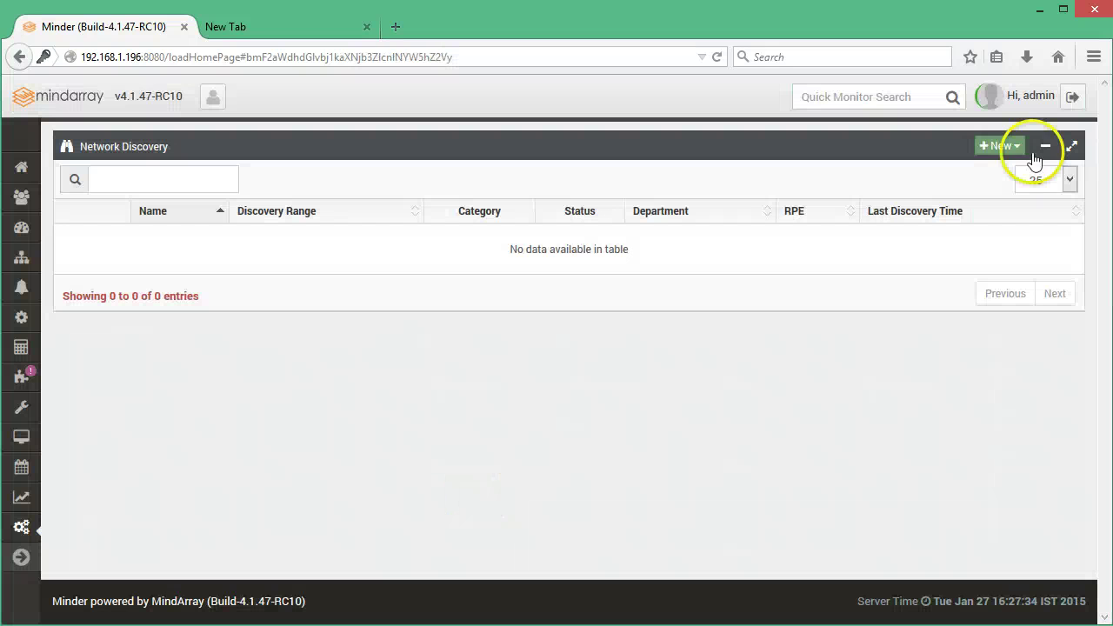
left_click(1008, 147)
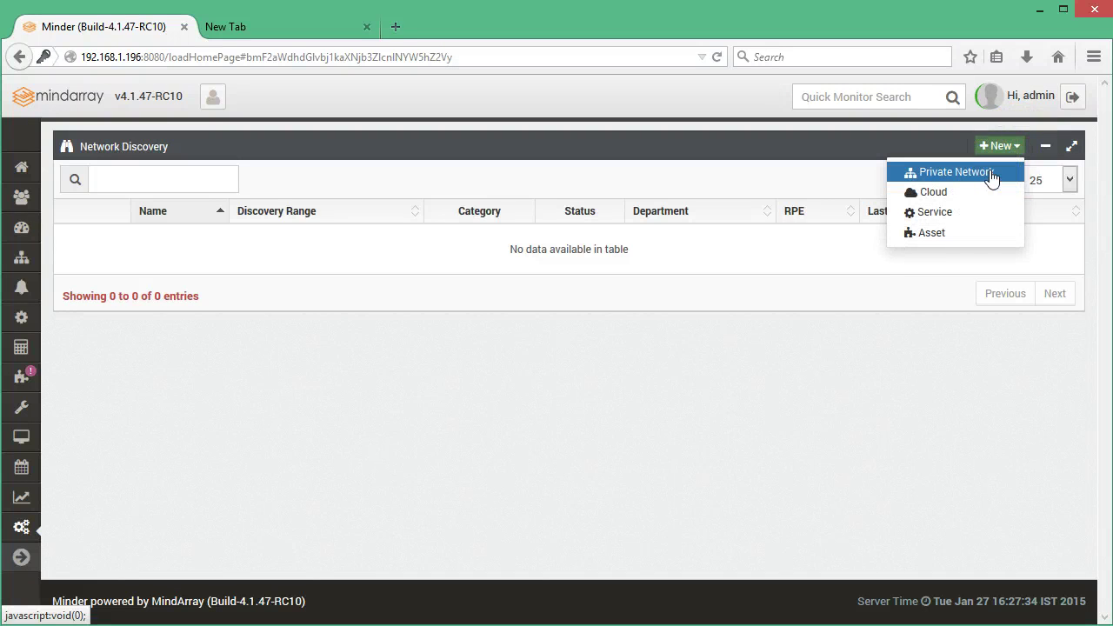
Start a private-network discovery named Network Device Discovery for range 192.168.1.1-254
left_click(955, 172)
left_click(297, 199)
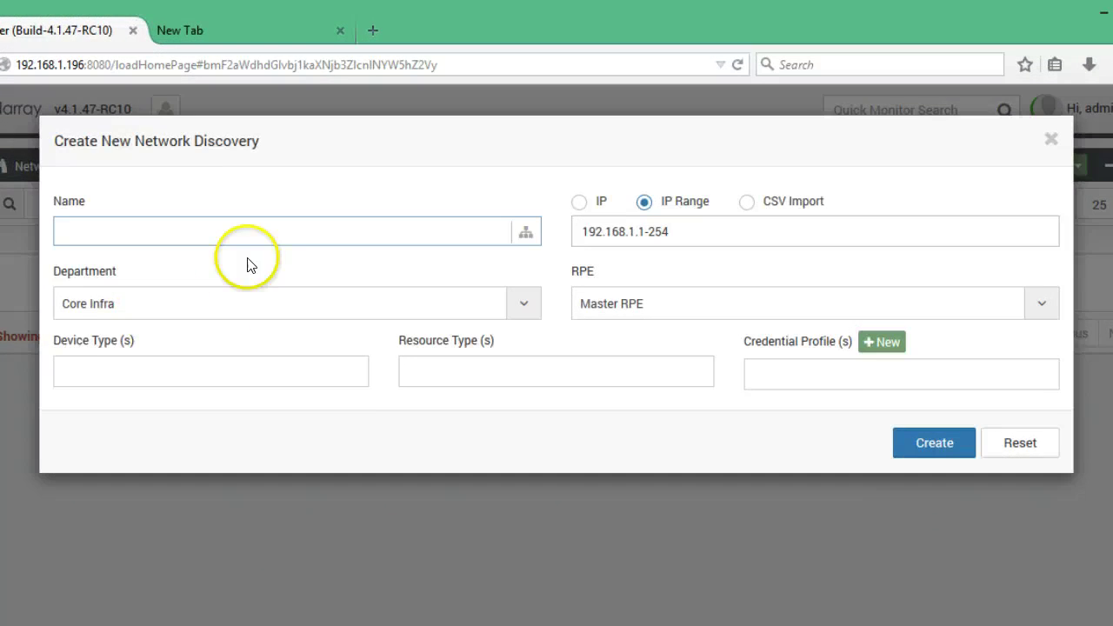
type("Ne")
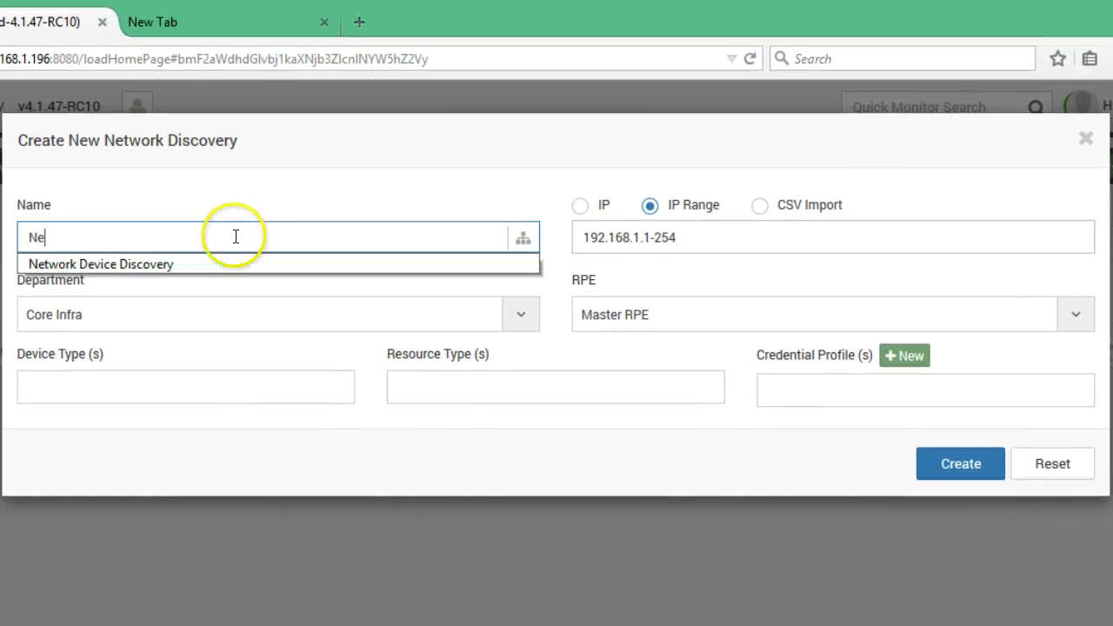
key("Down")
key("Return")
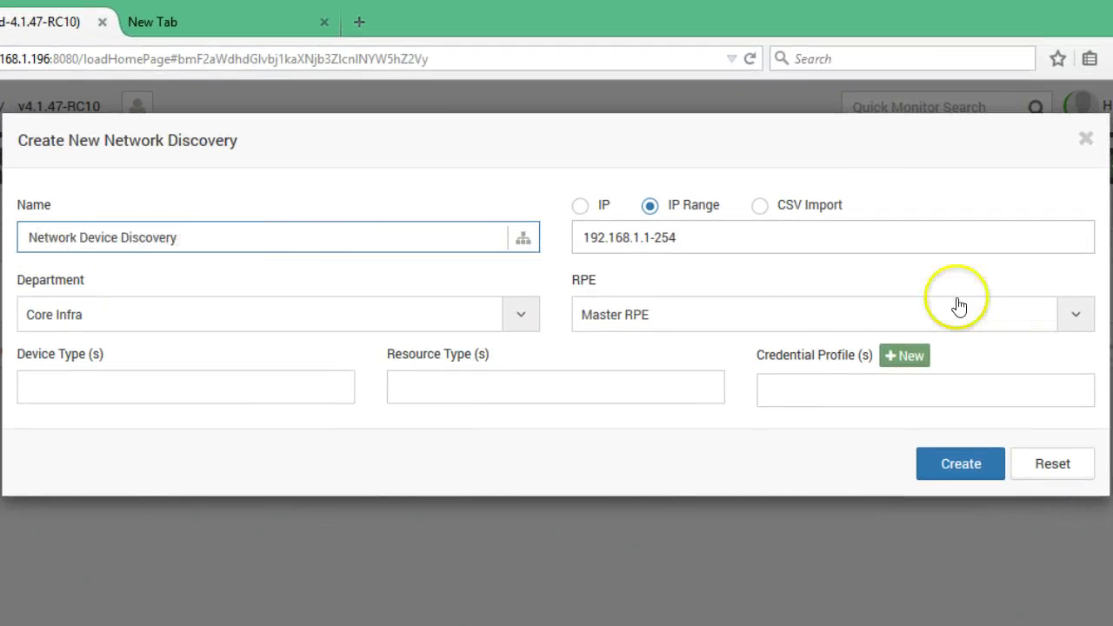
left_click(704, 239)
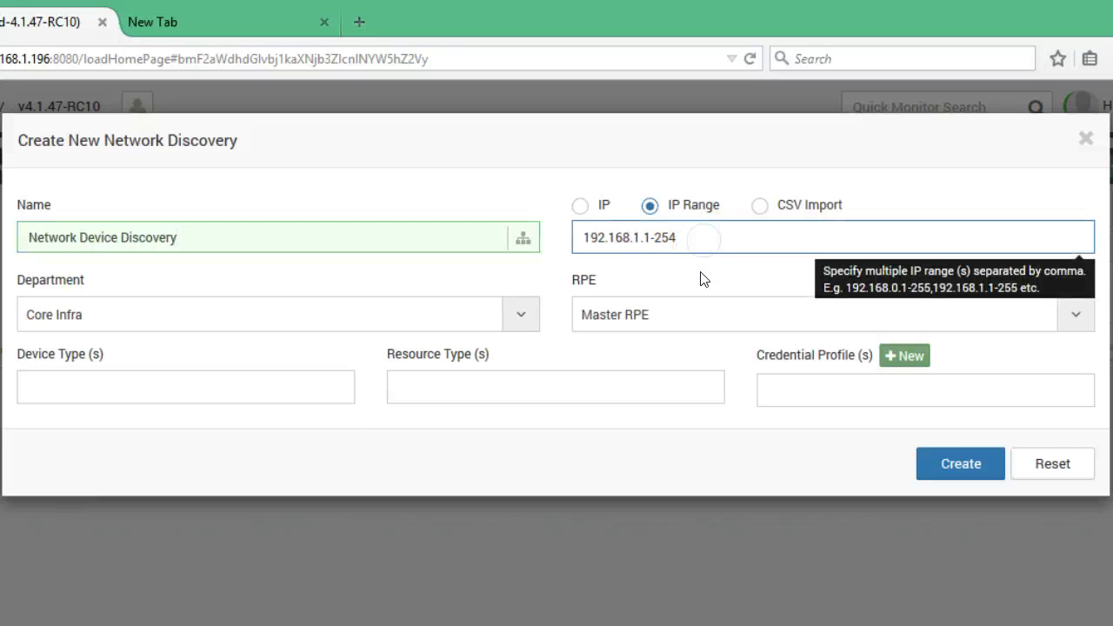
left_click(703, 280)
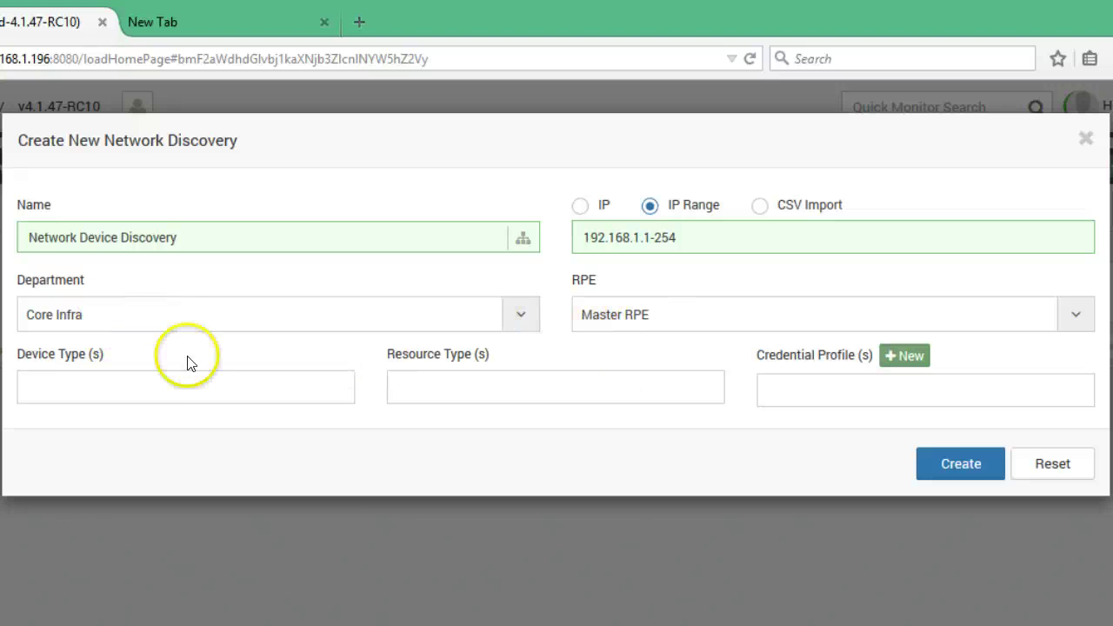
Set device type Network Device and credential profile Public SNMP, then create the discovery
left_click(167, 391)
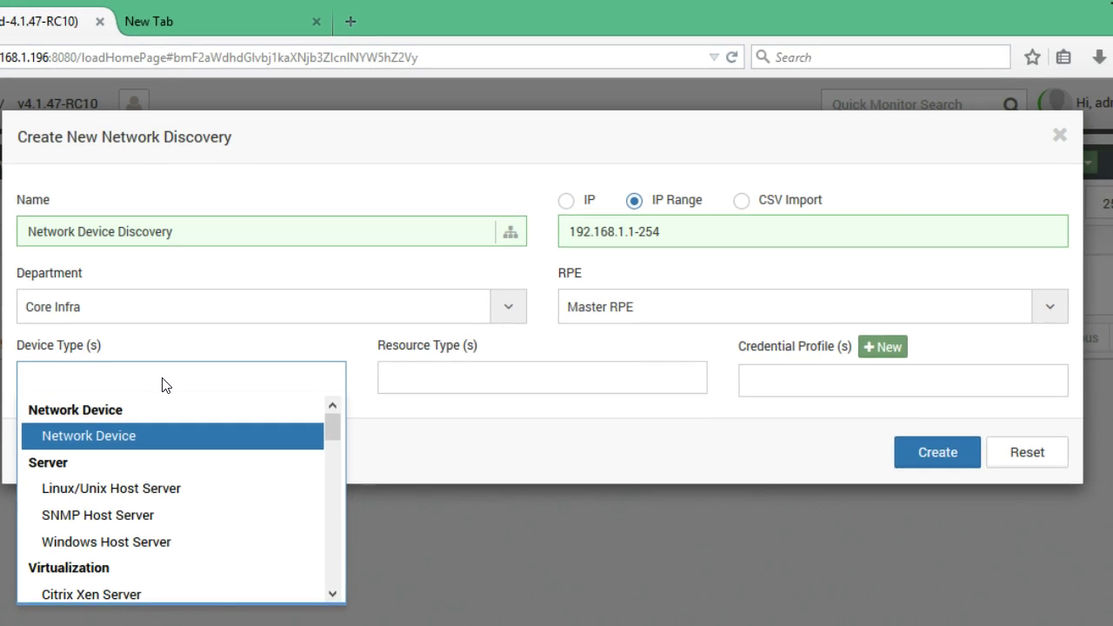
left_click(144, 404)
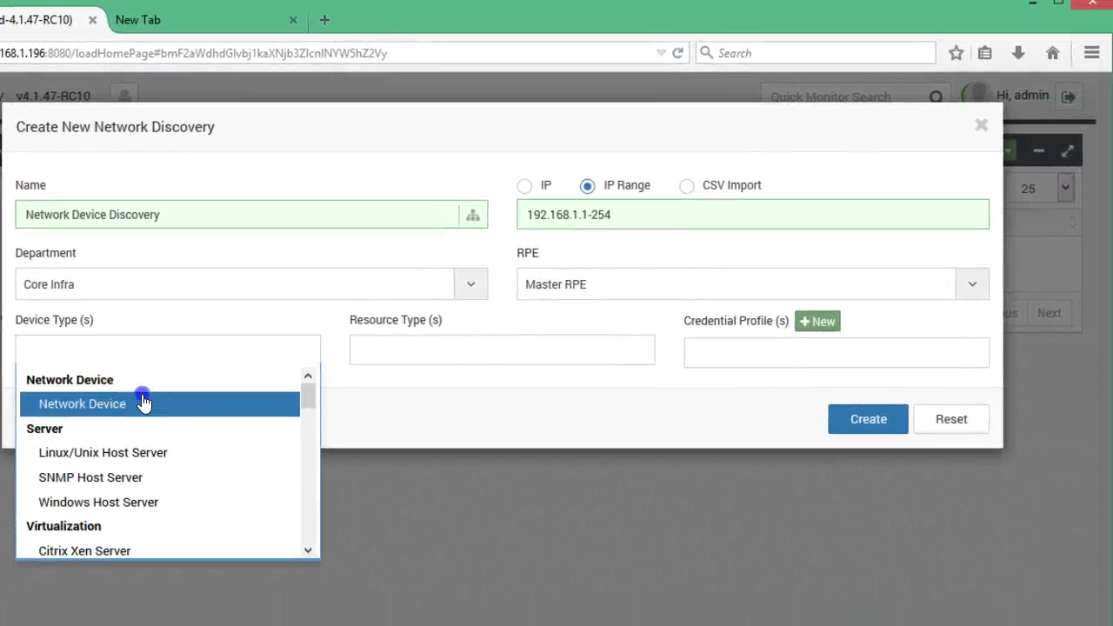
left_click(448, 398)
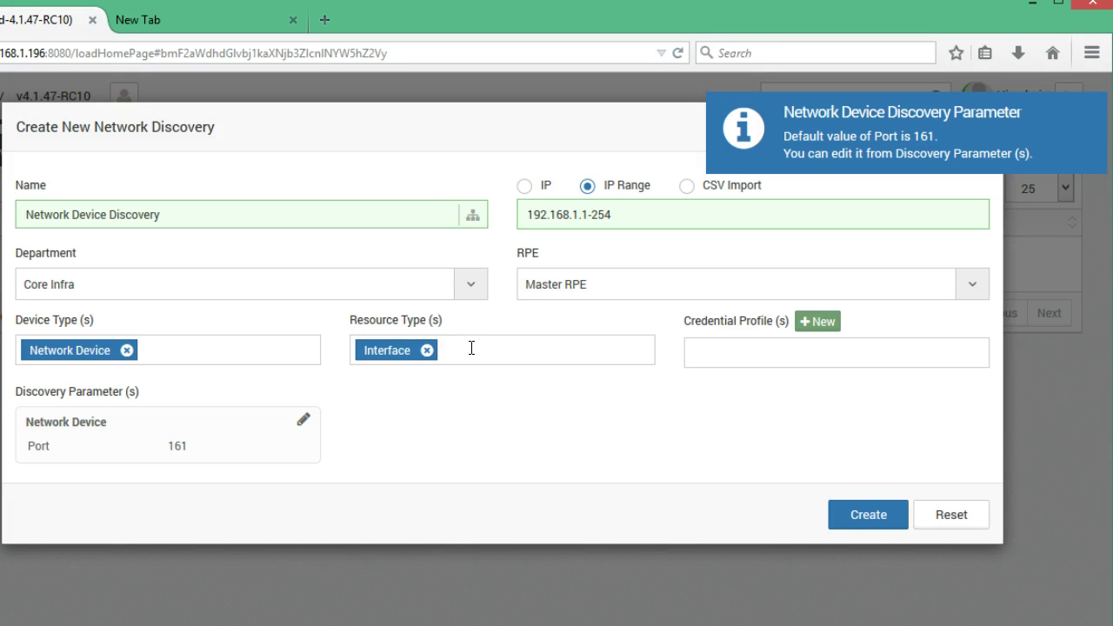
left_click(715, 352)
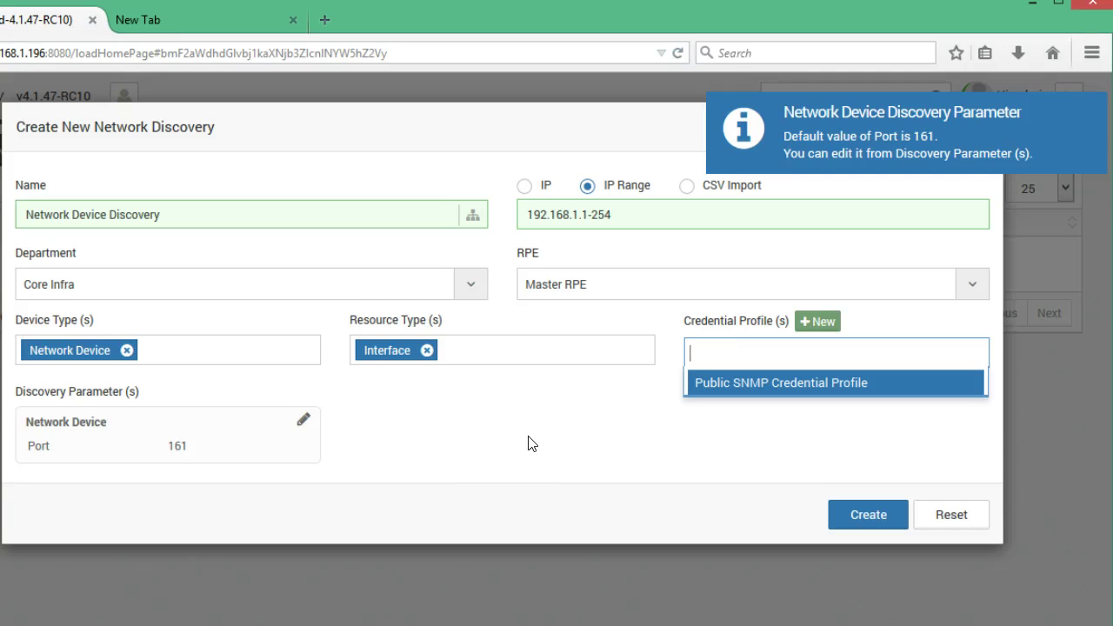
left_click(735, 385)
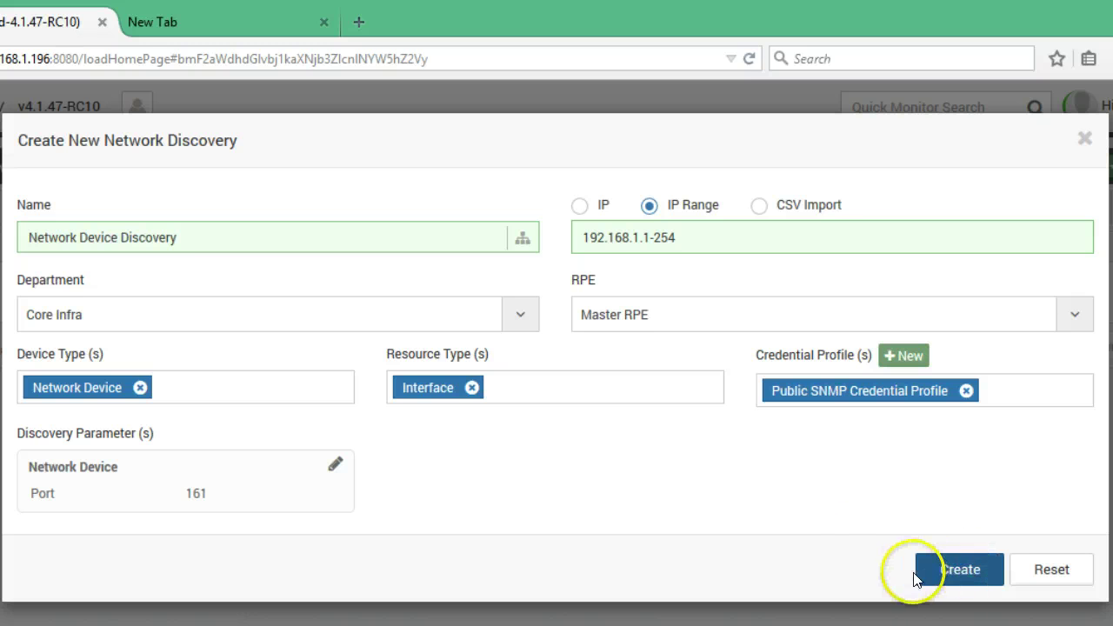
left_click(953, 570)
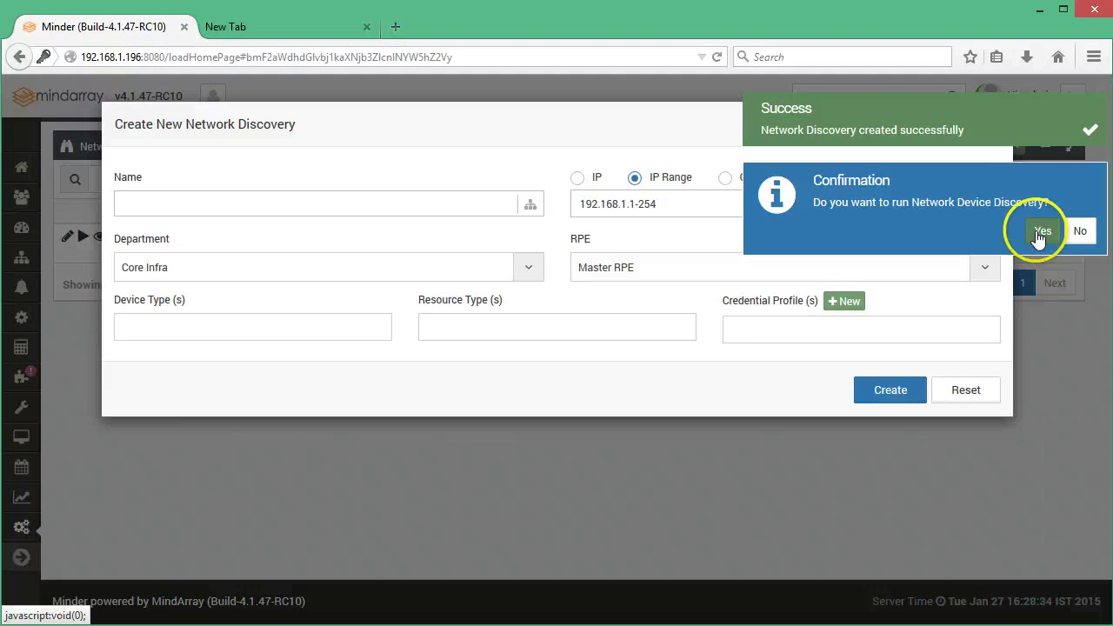
Confirm running the Network Device Discovery and let it complete to 100%
left_click(1041, 231)
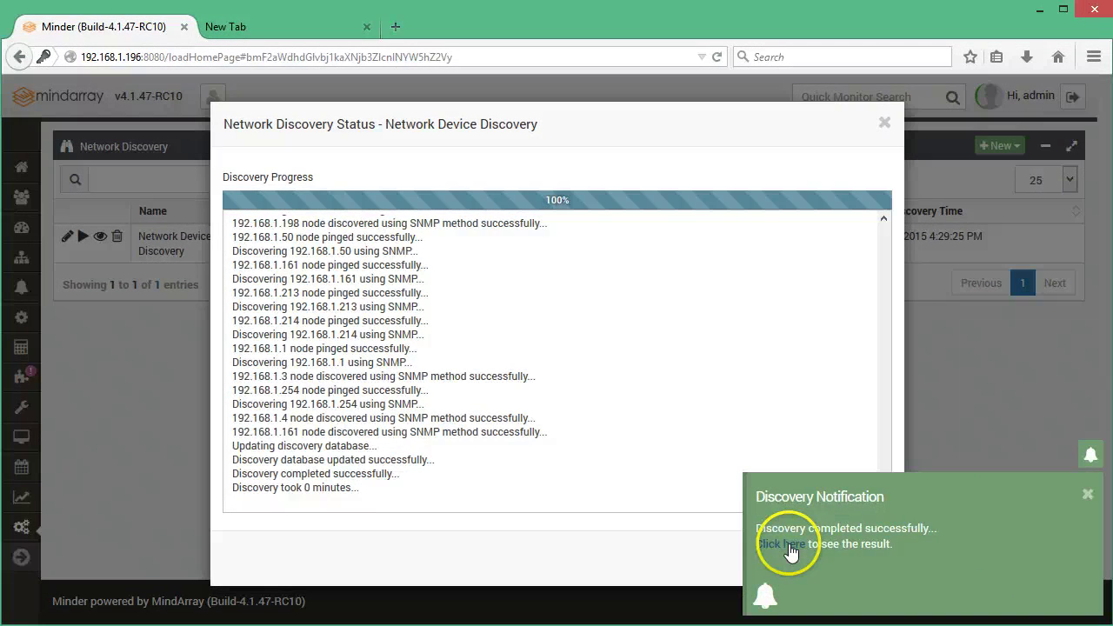
Open the 25-node discovery results, toggle the Unknown Device group, and expand the Switch group
left_click(791, 549)
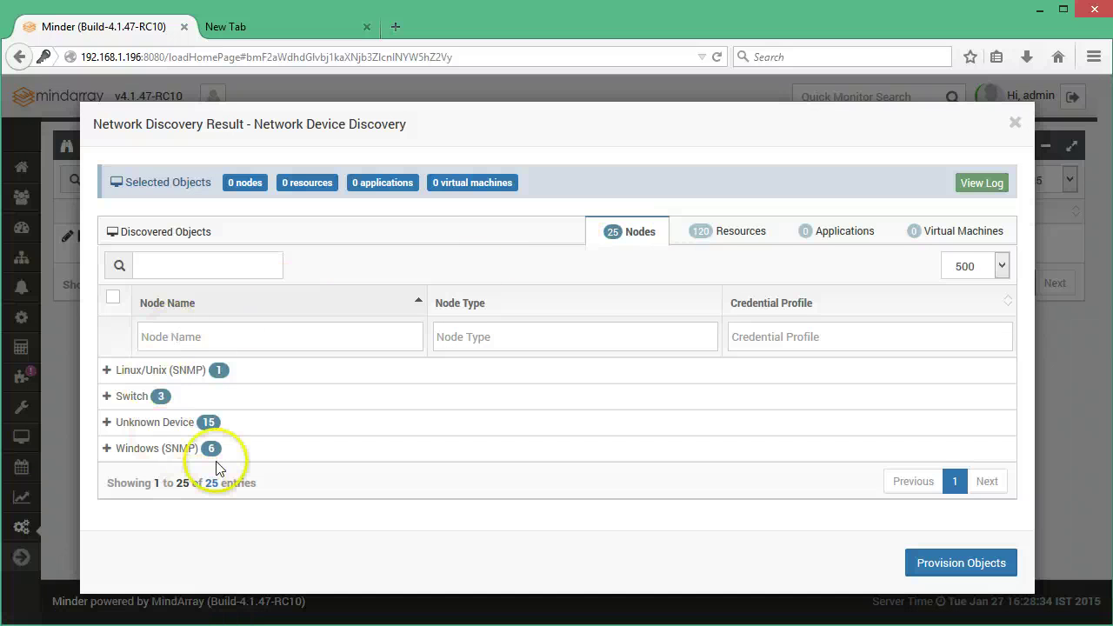
left_click(106, 422)
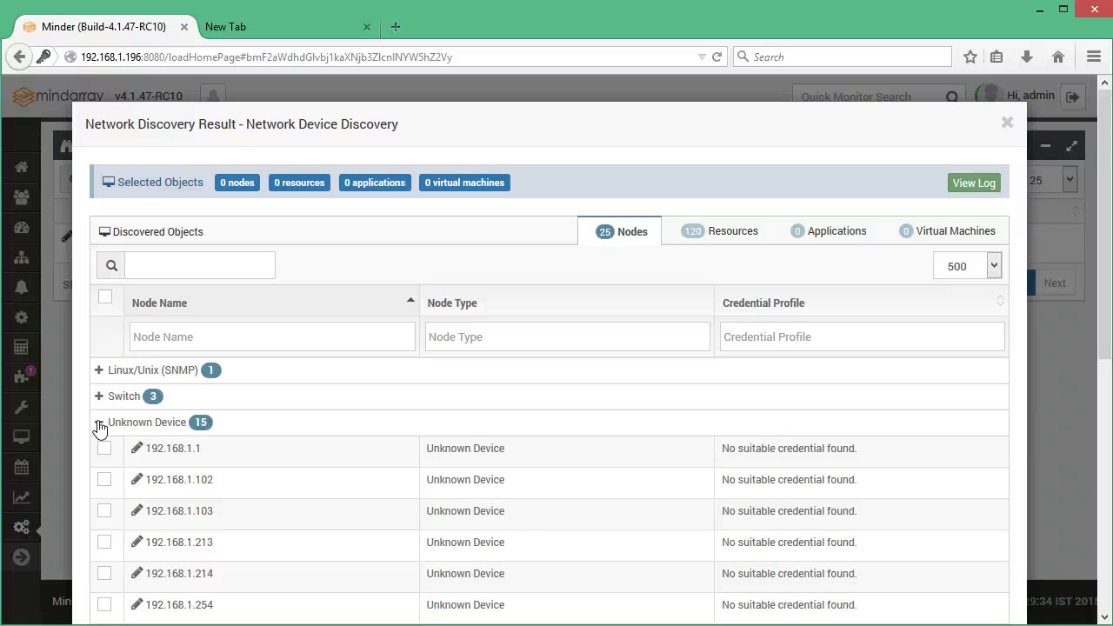
left_click(100, 425)
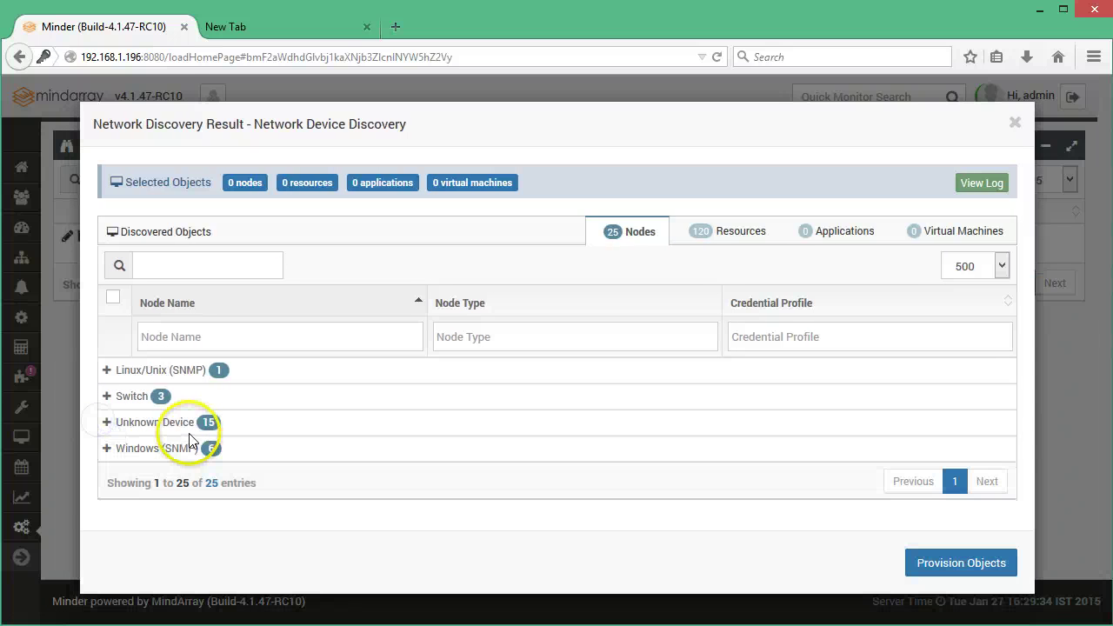
left_click(177, 422)
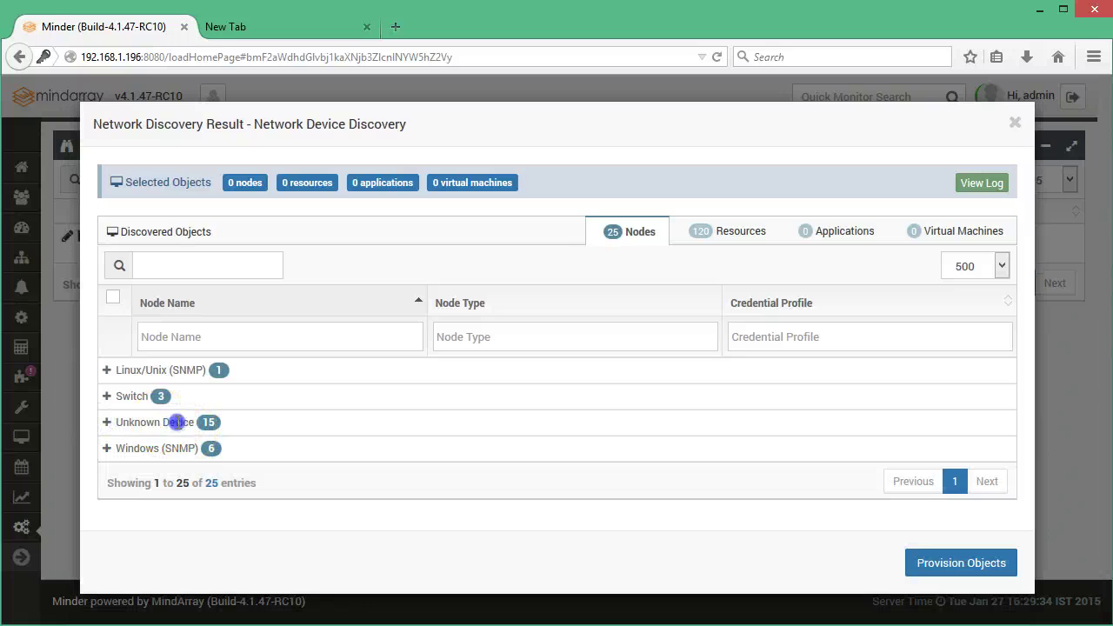
left_click(103, 421)
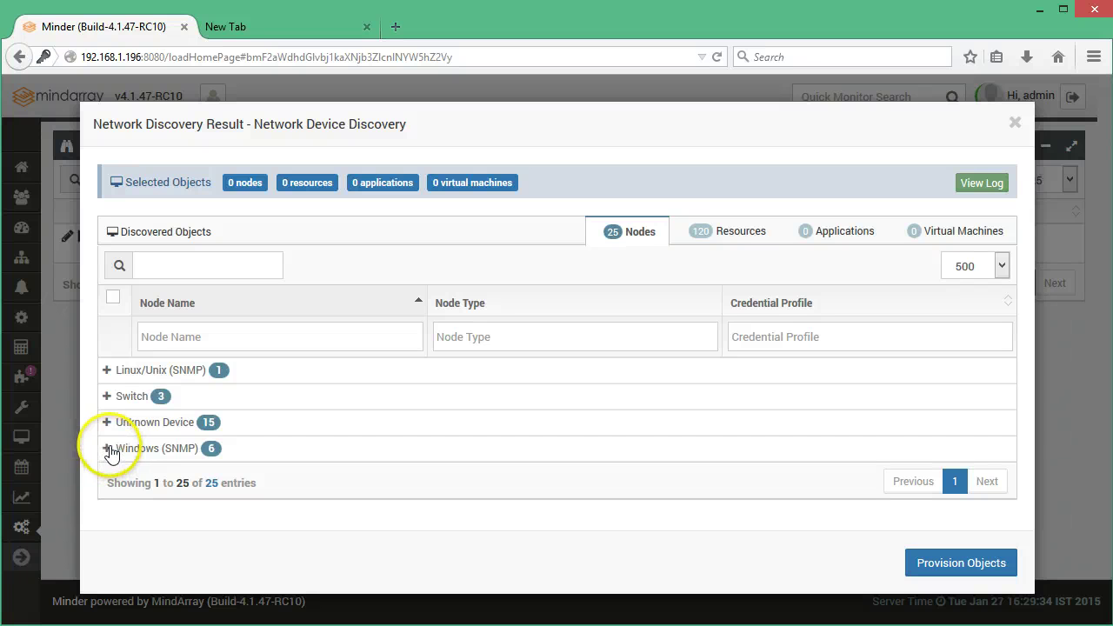
left_click(107, 396)
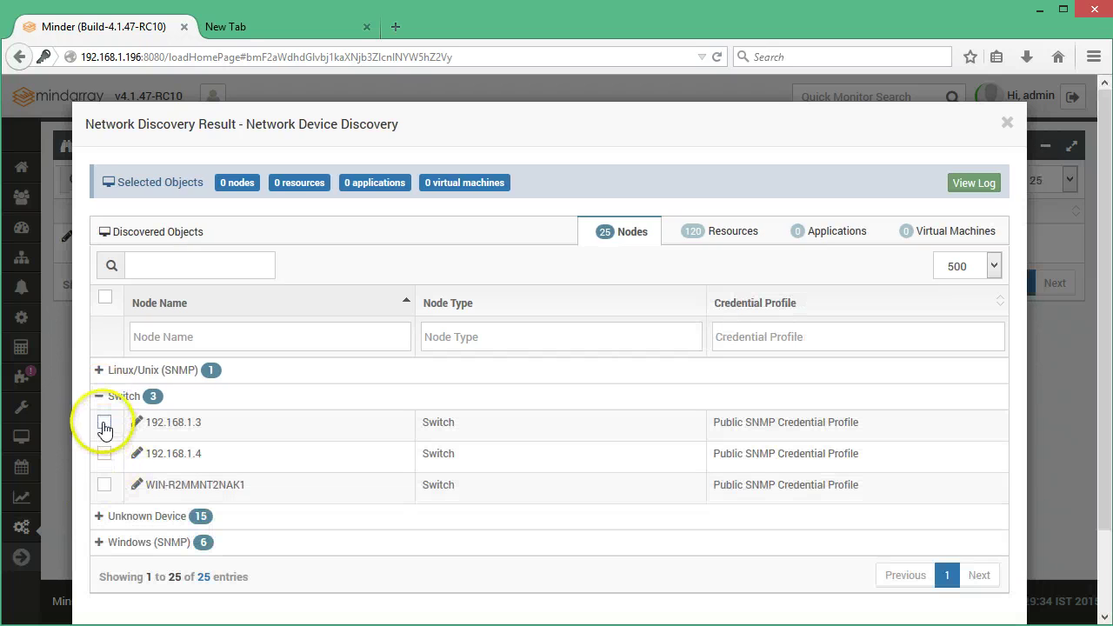
Tick switches 192.168.1.3 and 192.168.1.4 and show the list of 120 discovered resources
left_click(104, 424)
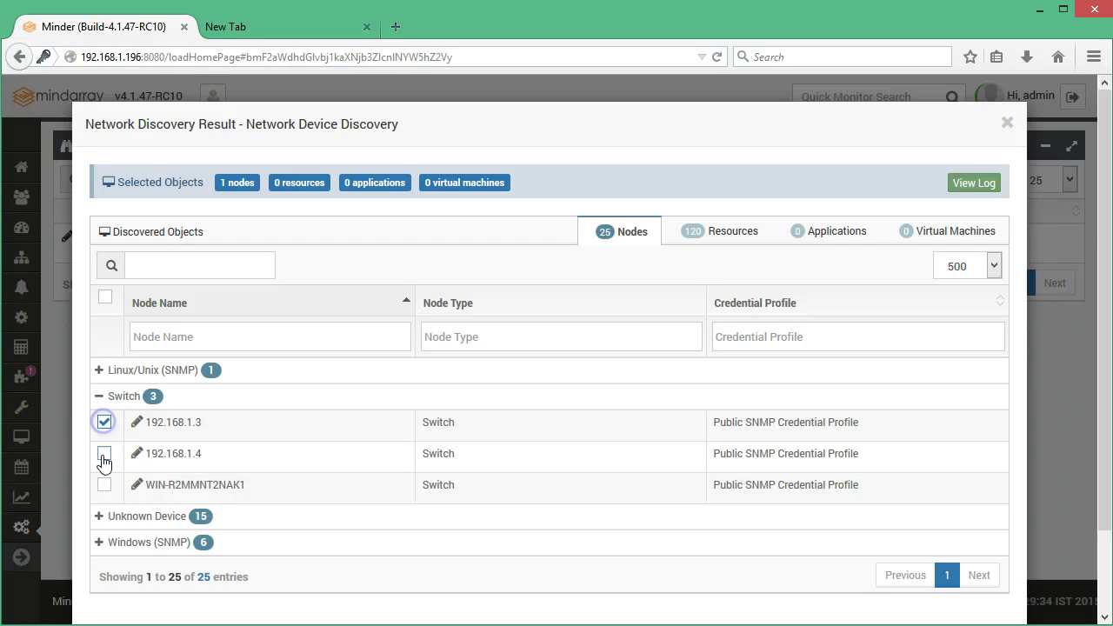
left_click(103, 454)
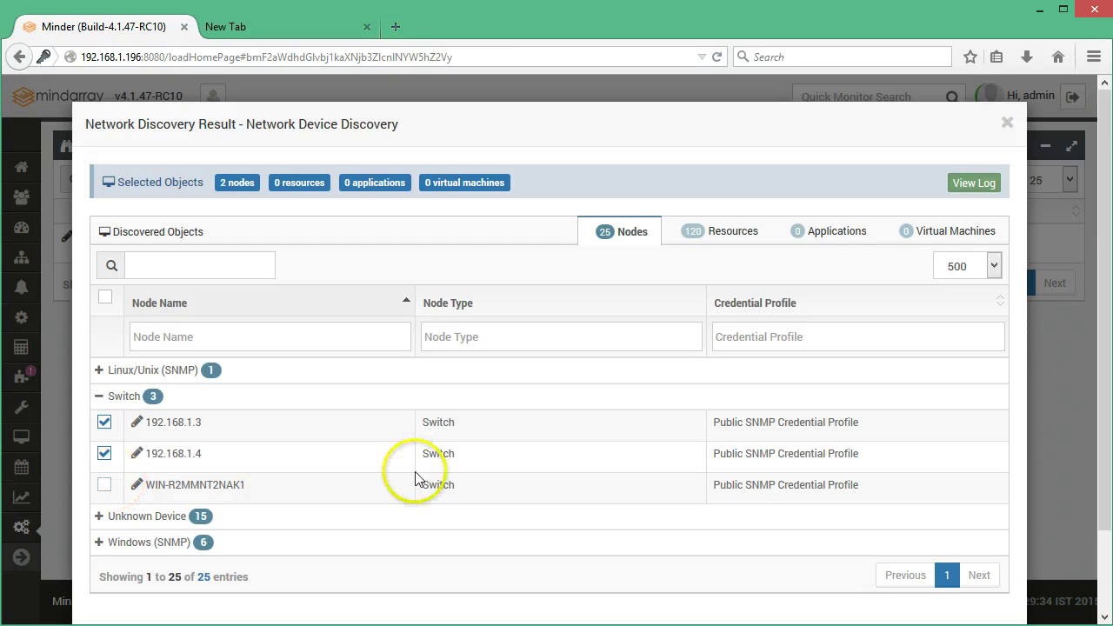
left_click(713, 228)
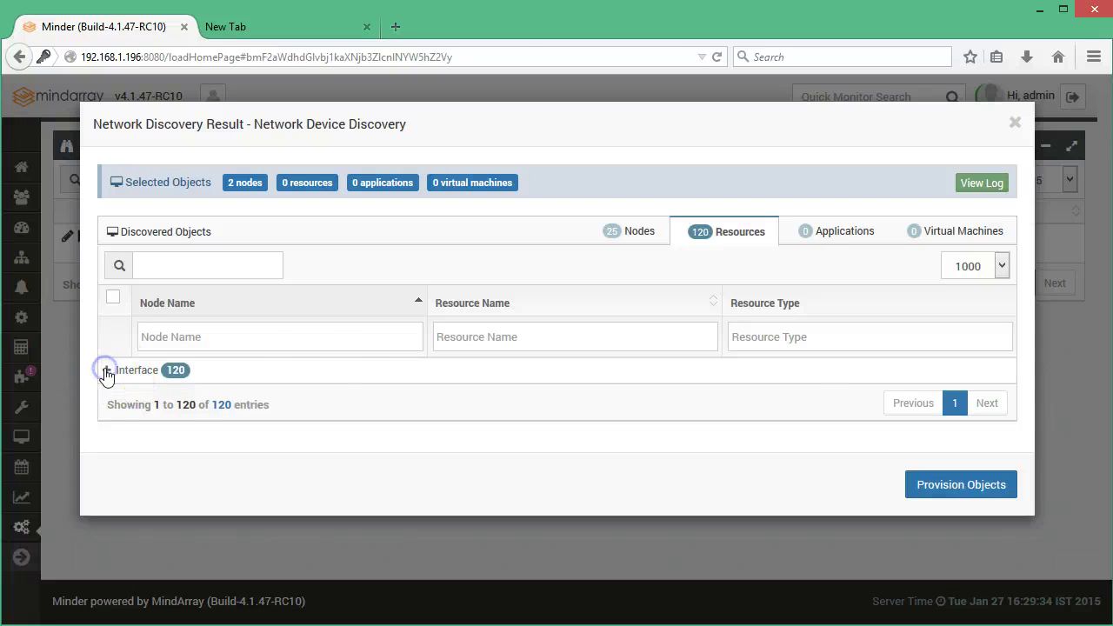
Filter interfaces by node name .3, select all nine, clear the filter, and return to Nodes
left_click(107, 373)
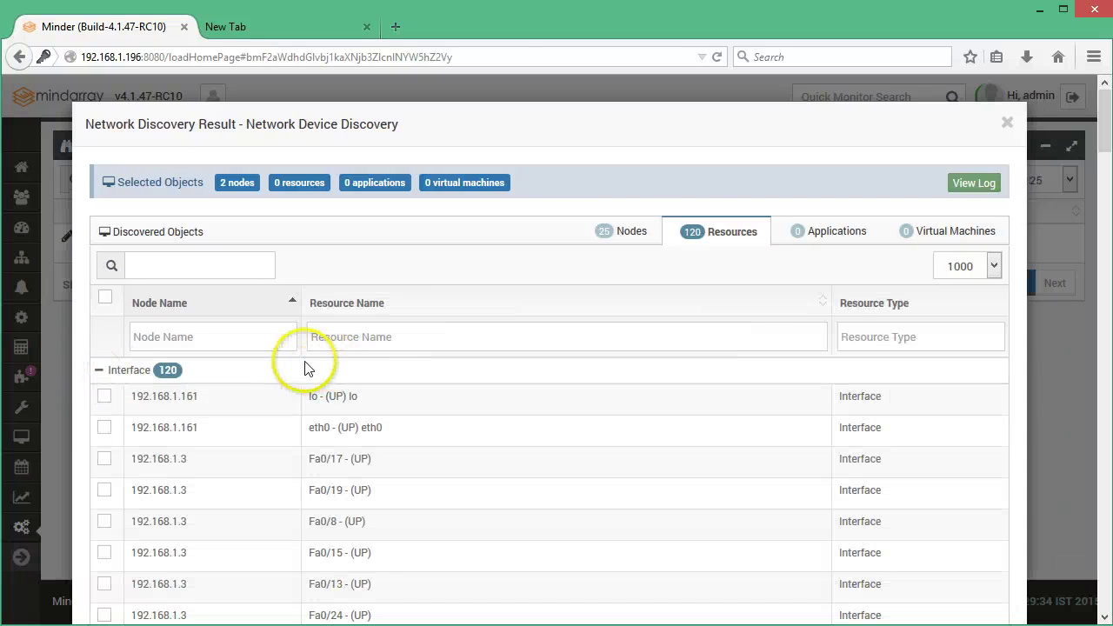
left_click(225, 342)
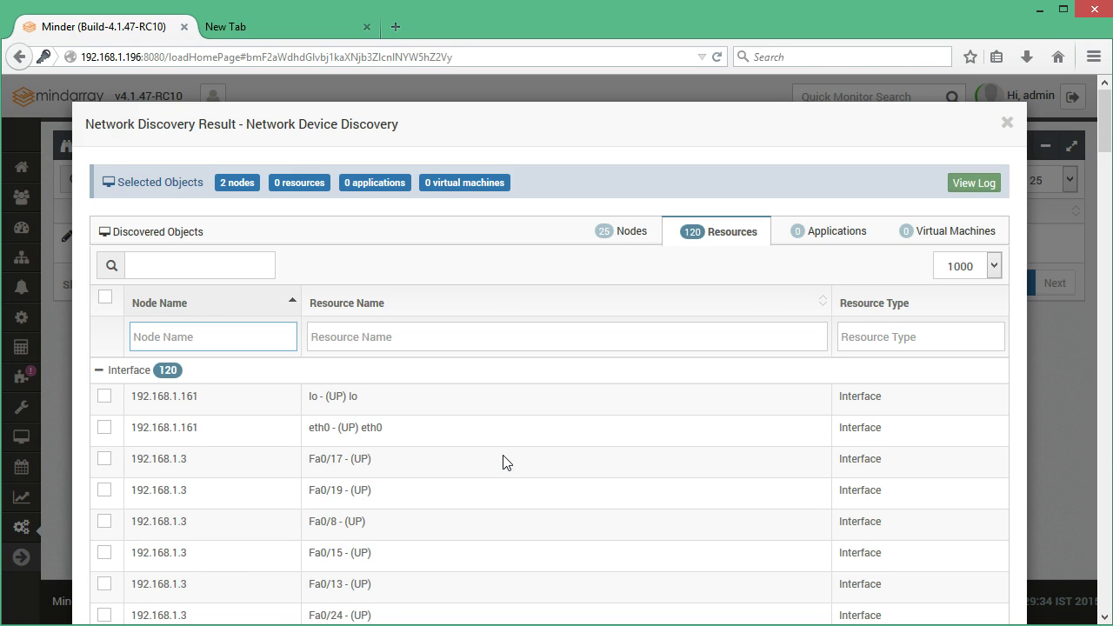
type(".3")
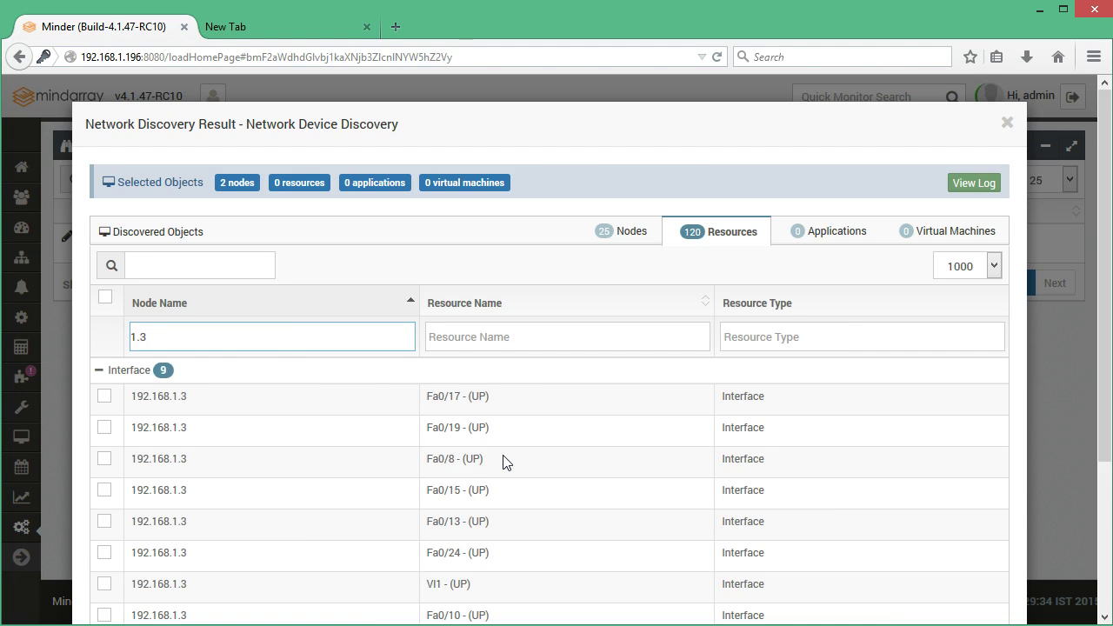
left_click(111, 306)
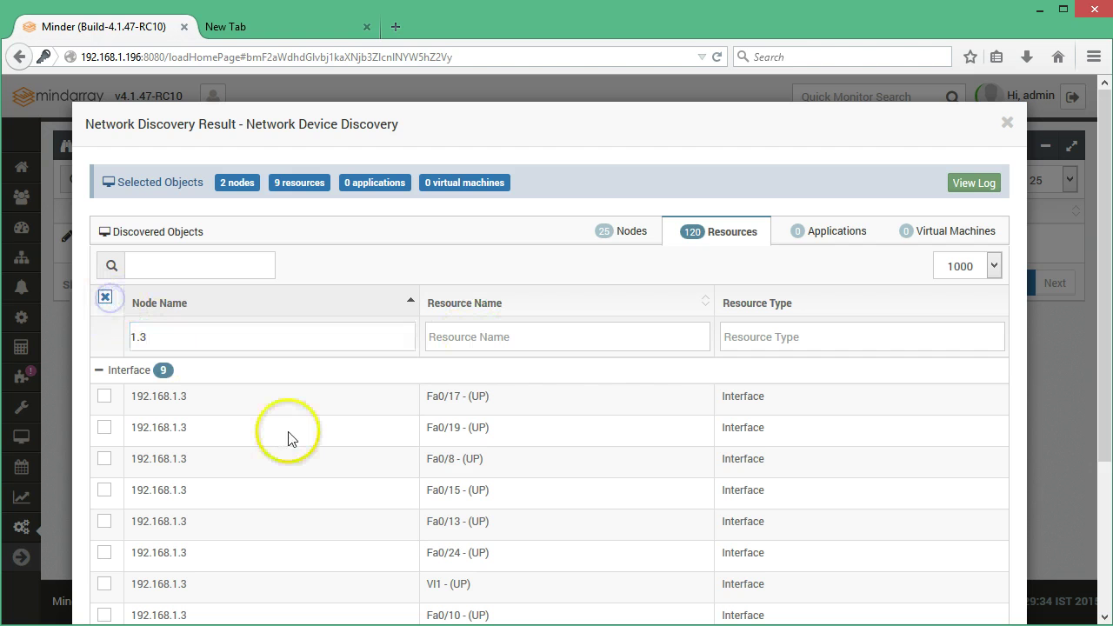
left_click(170, 343)
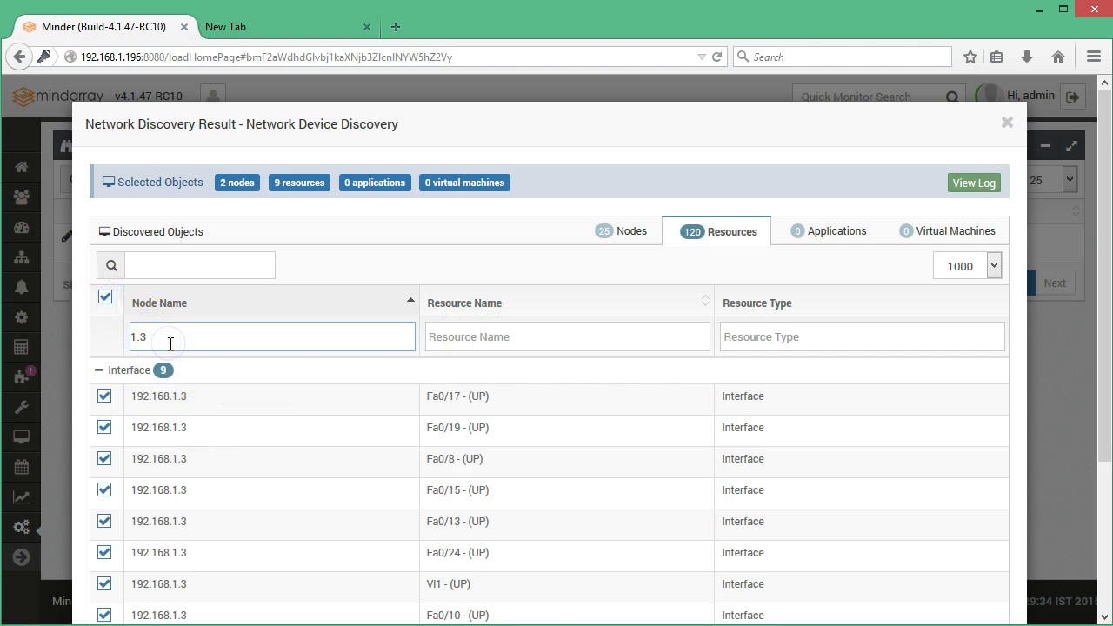
key("BackSpace")
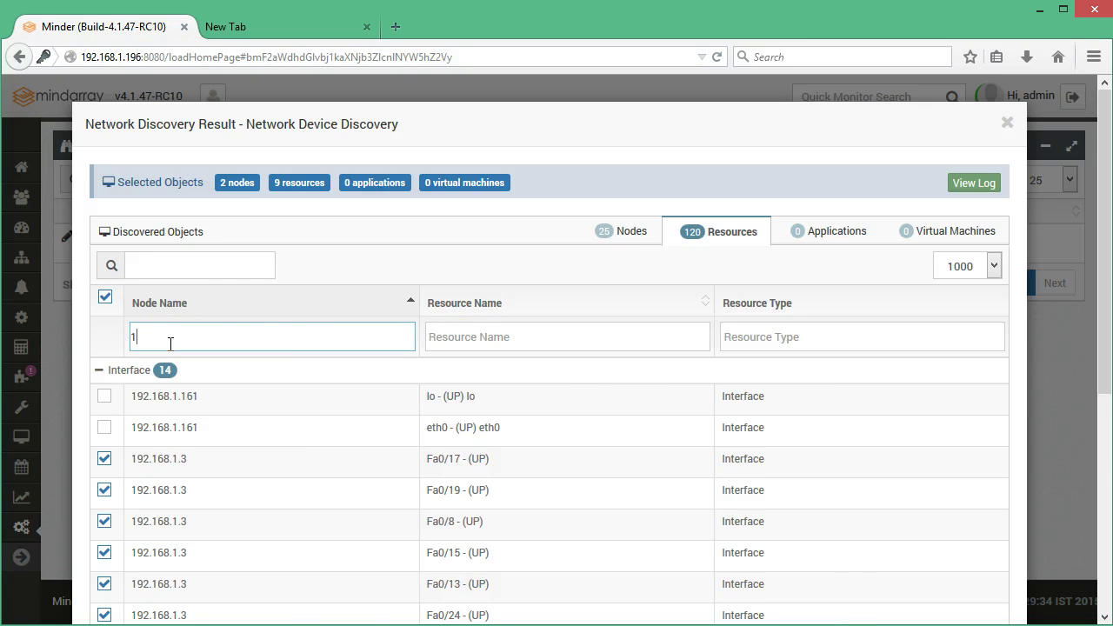
key("BackSpace")
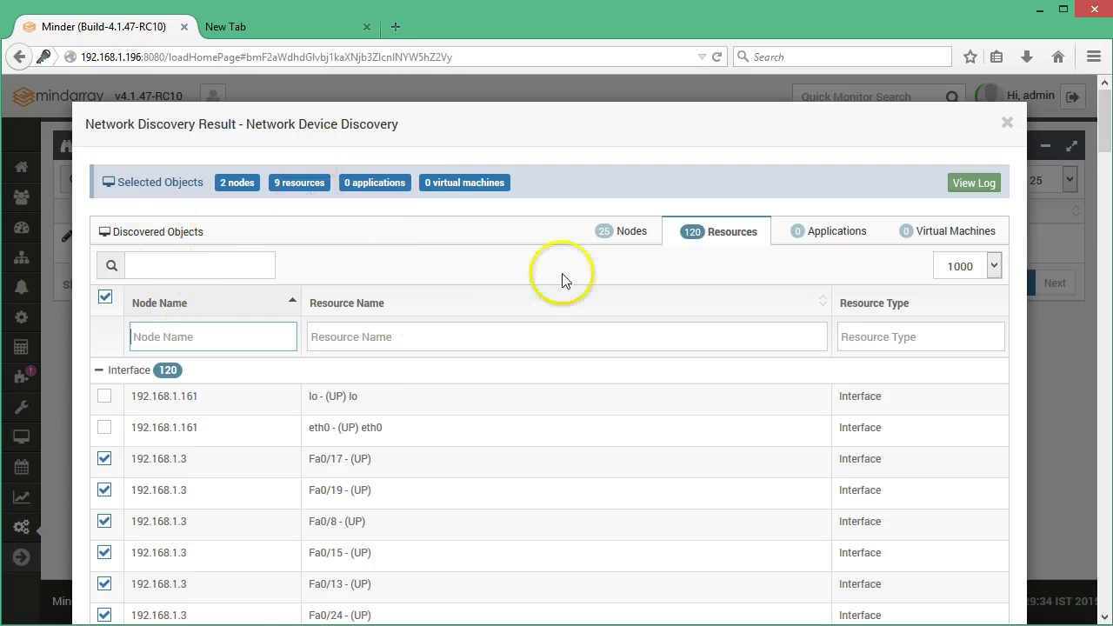
left_click(625, 232)
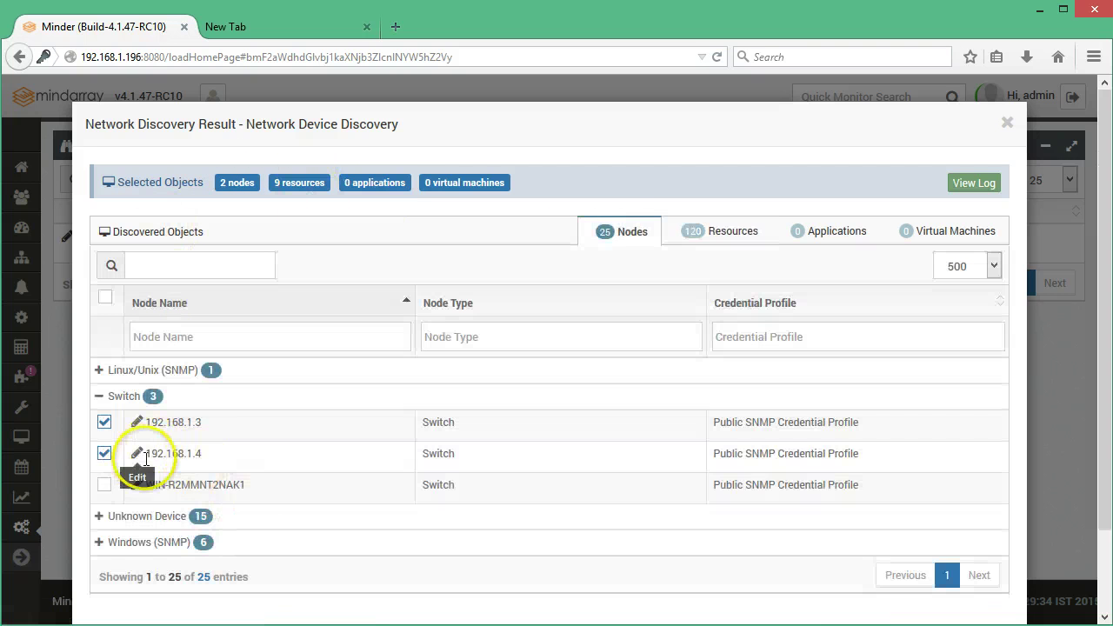
Filter resources by node 1.4 and tick its VL1, Fa0/24 and Nu0 interfaces
left_click(698, 244)
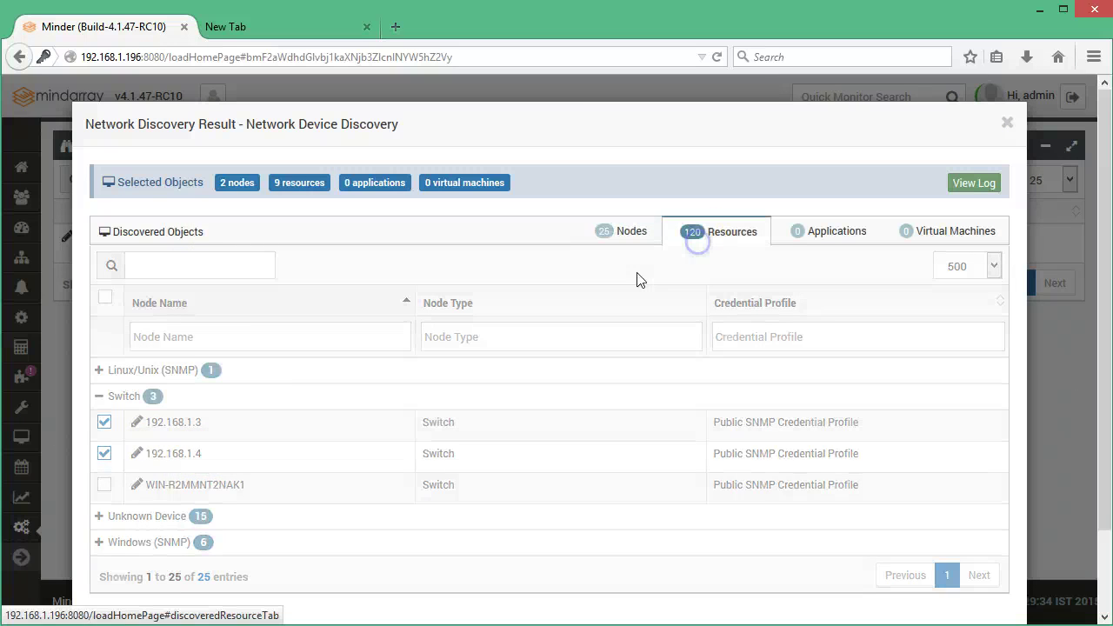
left_click(159, 339)
type("1")
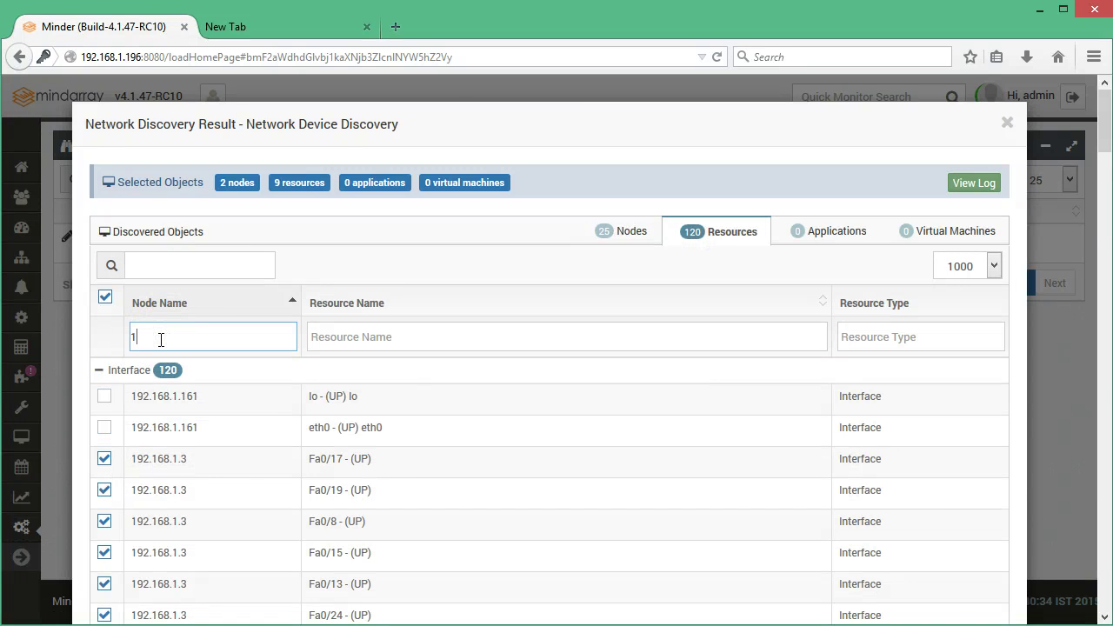
type(".4")
left_click(104, 396)
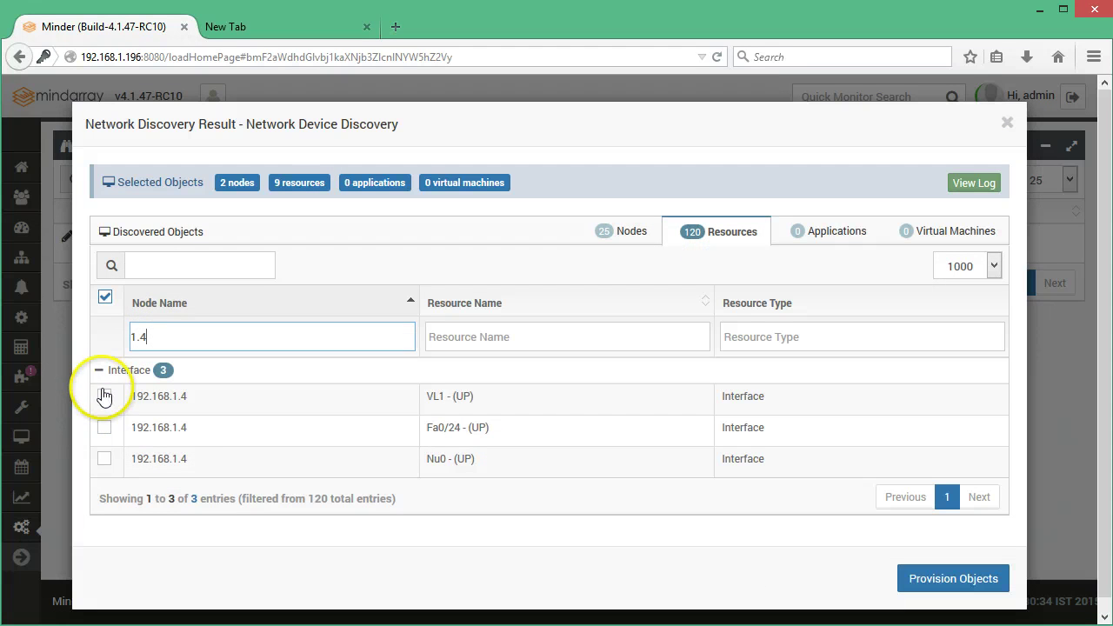
left_click(104, 427)
left_click(103, 461)
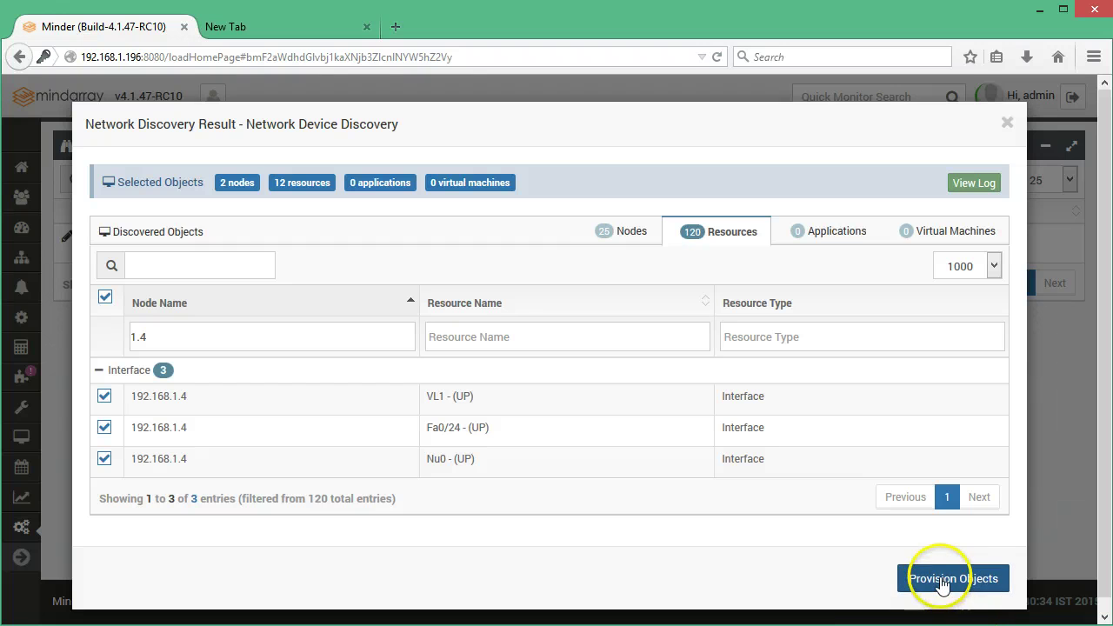
Provision the 2 nodes and 12 resources, confirm, and close the Provisioning Status report
left_click(935, 586)
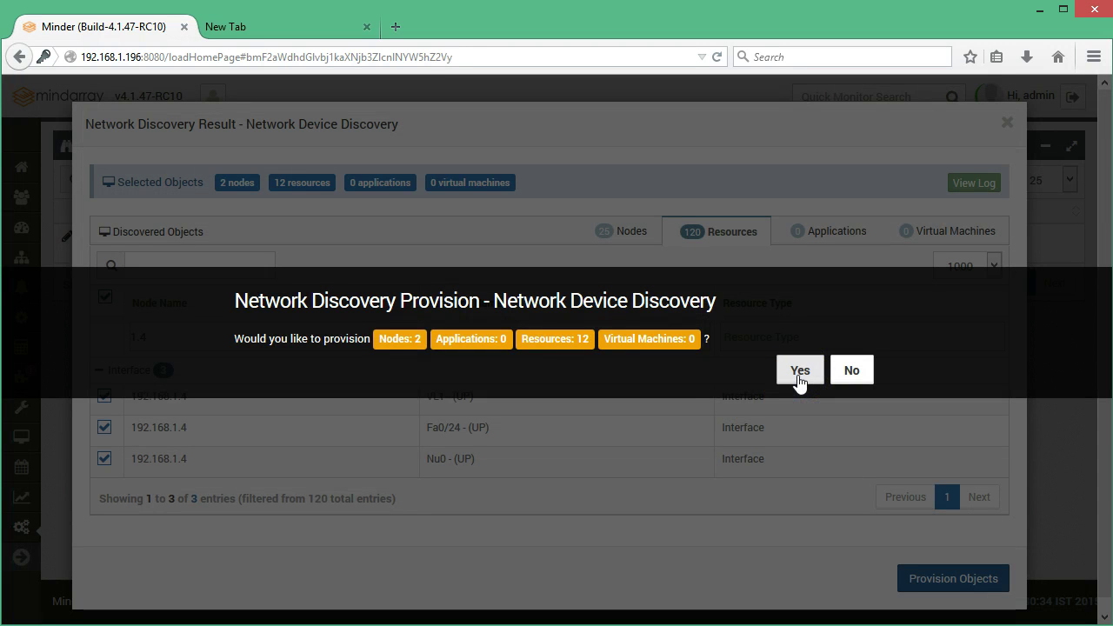
left_click(800, 377)
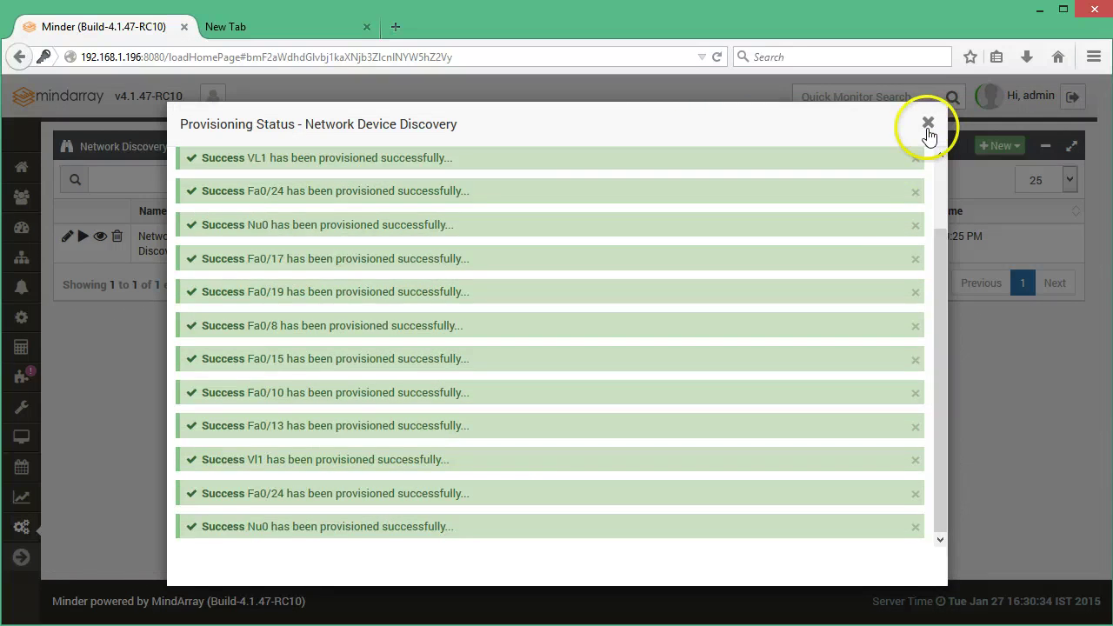
left_click(928, 125)
Go to Monitor Settings to list the provisioned switches 192.168.1.3 and 192.168.1.4
mouse_move(20, 437)
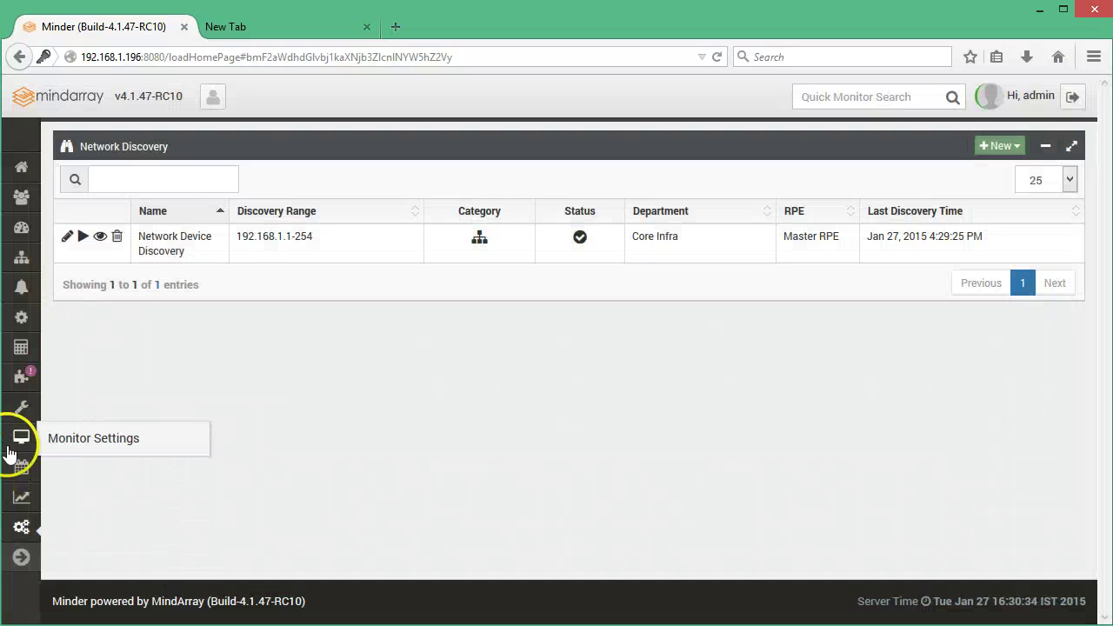
left_click(58, 445)
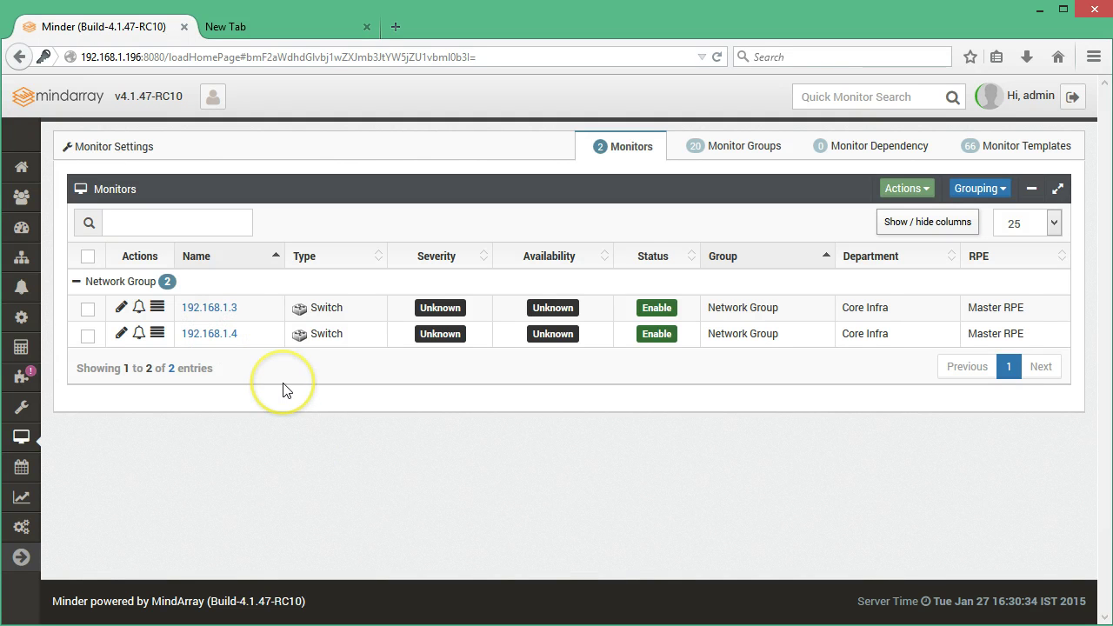
Open monitor 192.168.1.3's overview and display its Switch Port Mapper view, which shows no data source bound
left_click(218, 307)
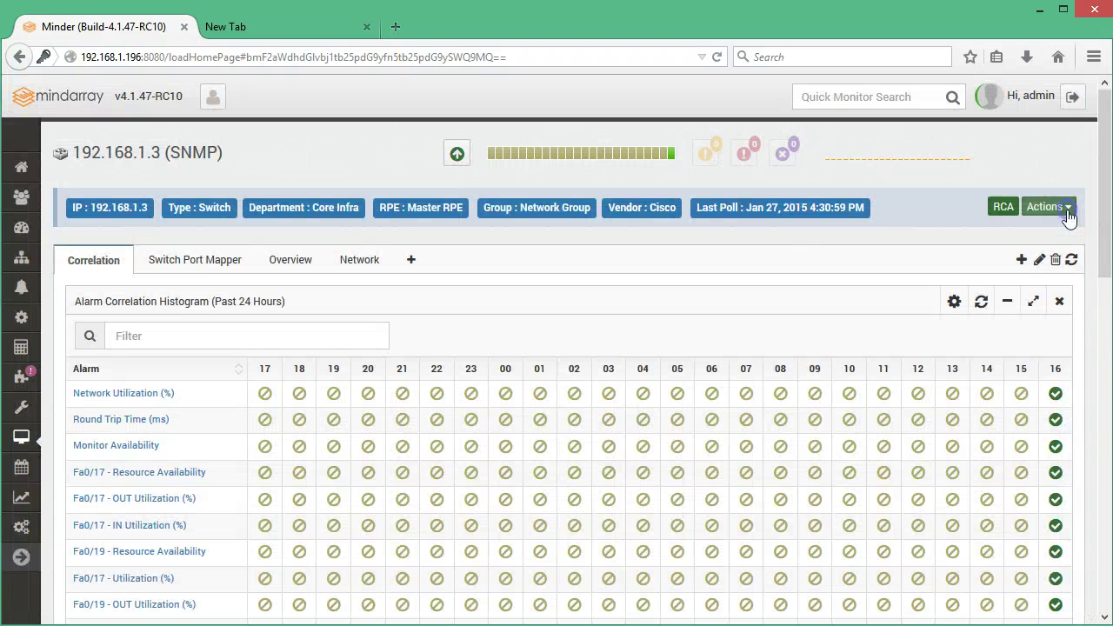
left_click(1057, 209)
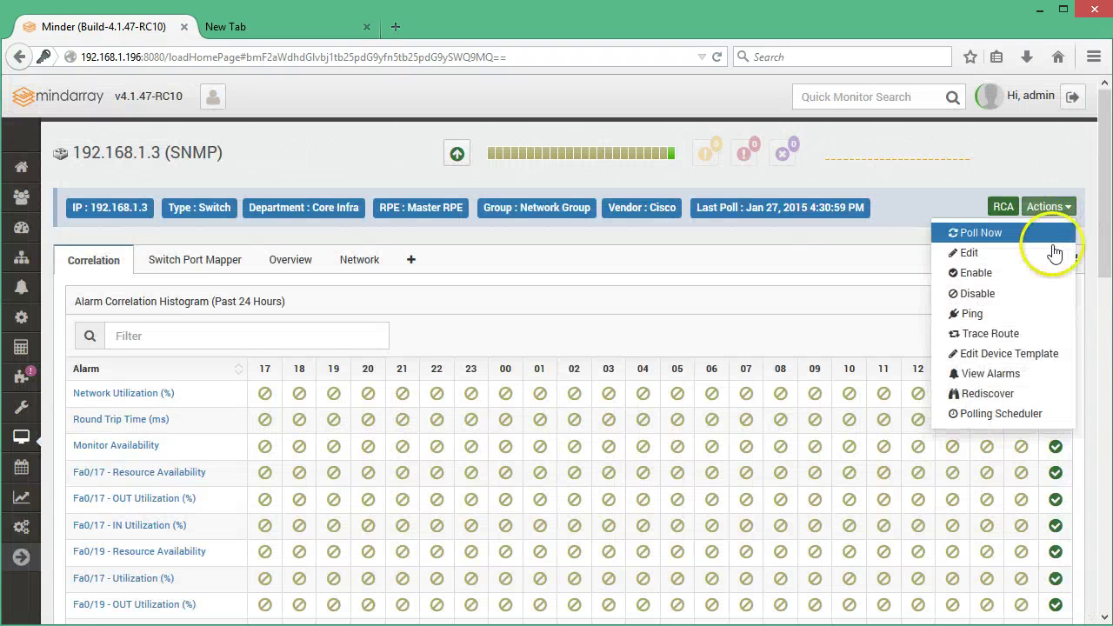
left_click(711, 258)
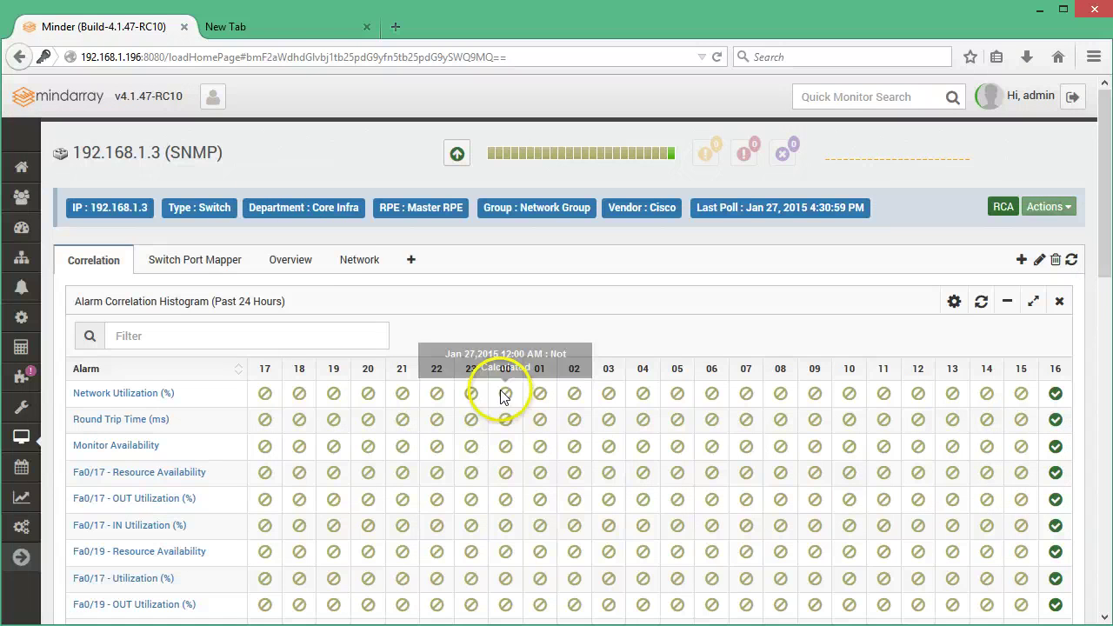
left_click(301, 270)
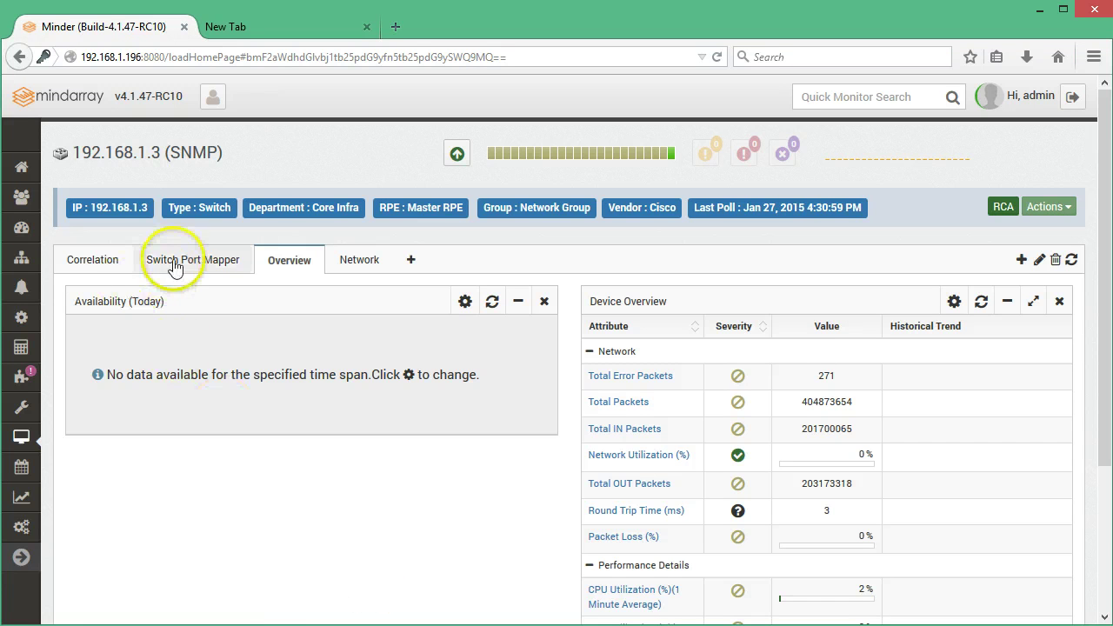
left_click(141, 261)
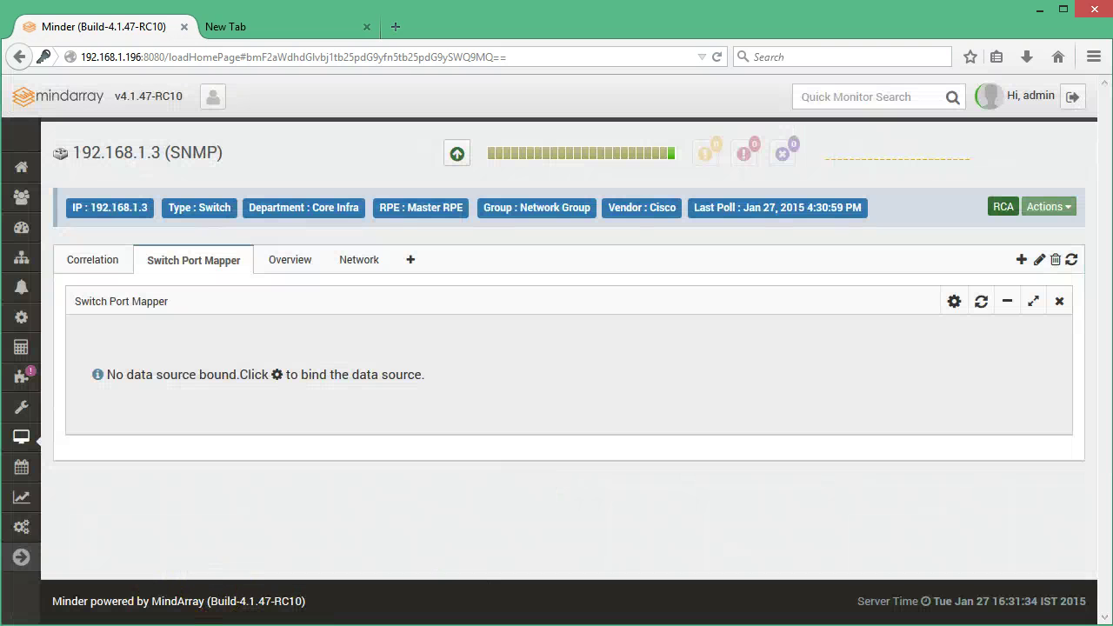